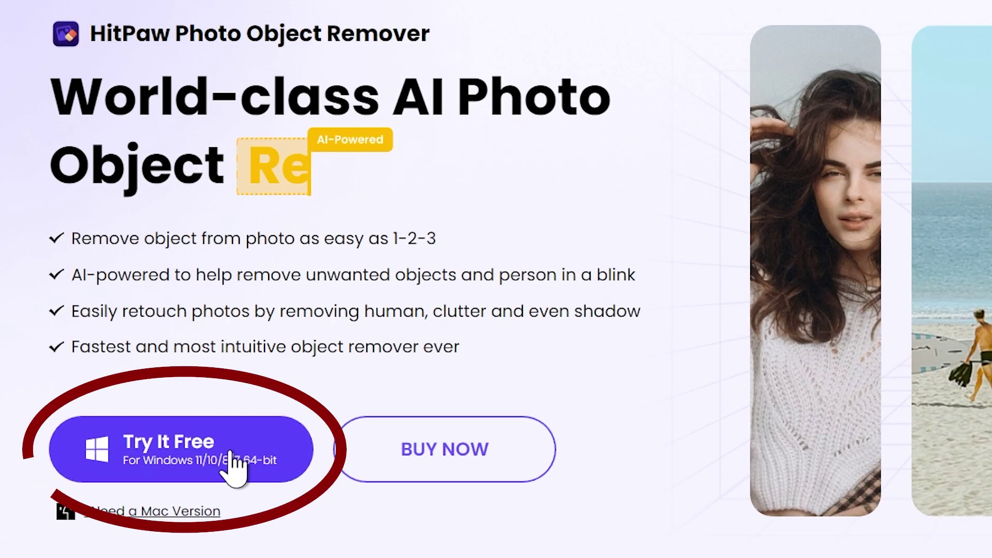
Download the free Windows version as hitpaw-photo-object-remover.exe into Downloads and start the installed program.
{"action": "left_click", "coordinate": [235, 461]}
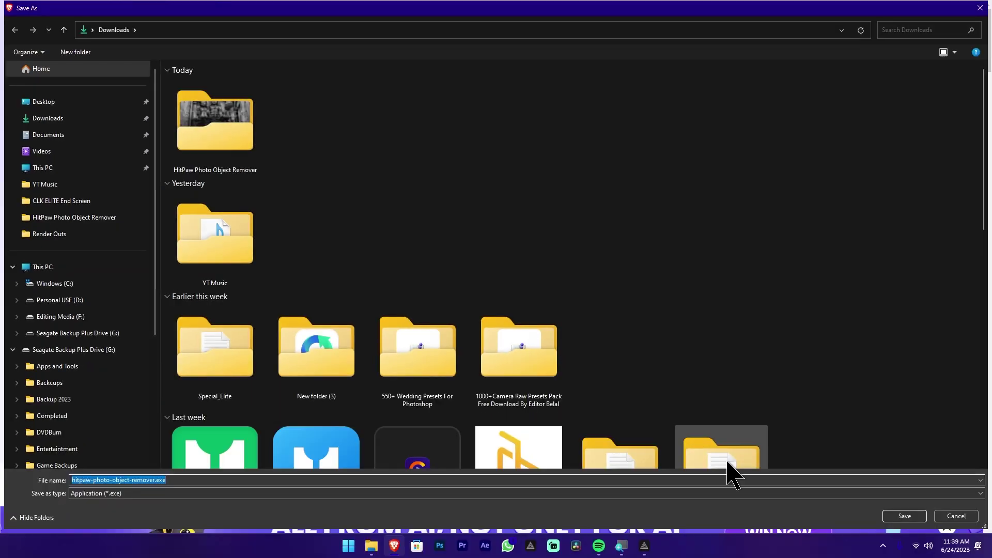
{"action": "left_click", "coordinate": [901, 523]}
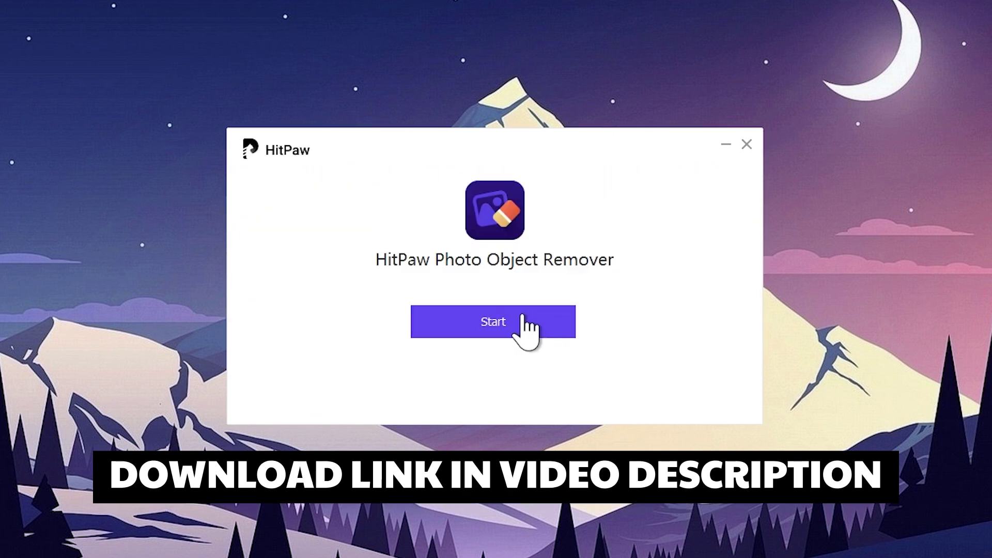
{"action": "left_click", "coordinate": [517, 320]}
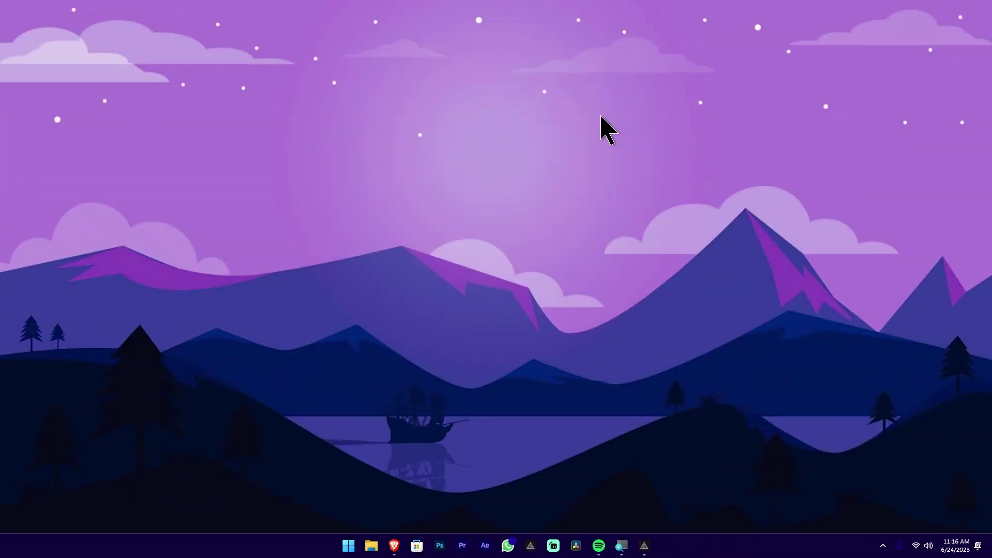
Launch HitPaw Photo Object Remover from the pinned apps.
{"action": "key", "text": "super"}
{"action": "scroll", "coordinate": [571, 299], "scroll_direction": "down", "scroll_amount": 1}
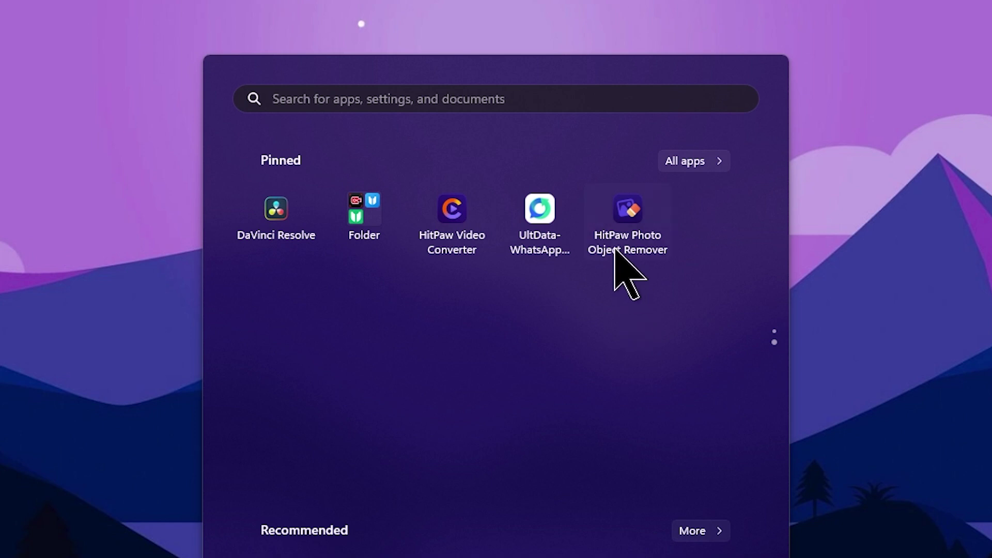
{"action": "left_click", "coordinate": [639, 233]}
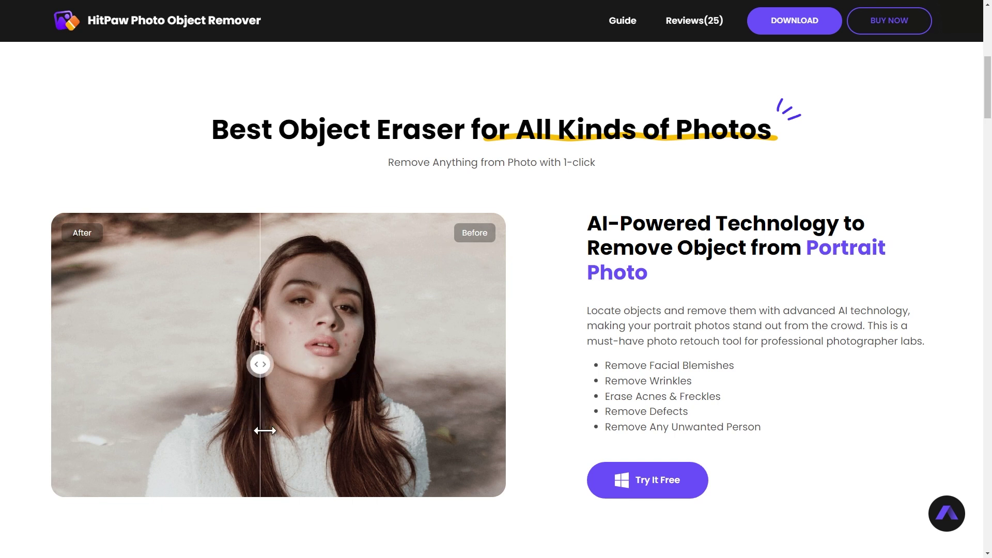
{"action": "scroll", "coordinate": [875, 438], "scroll_direction": "up", "scroll_amount": 8}
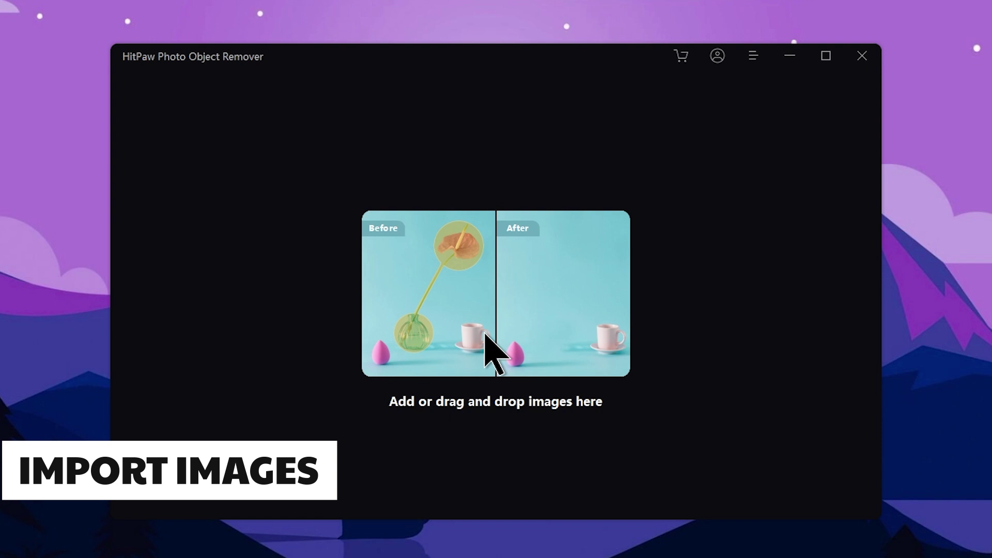
{"action": "left_click", "coordinate": [484, 283]}
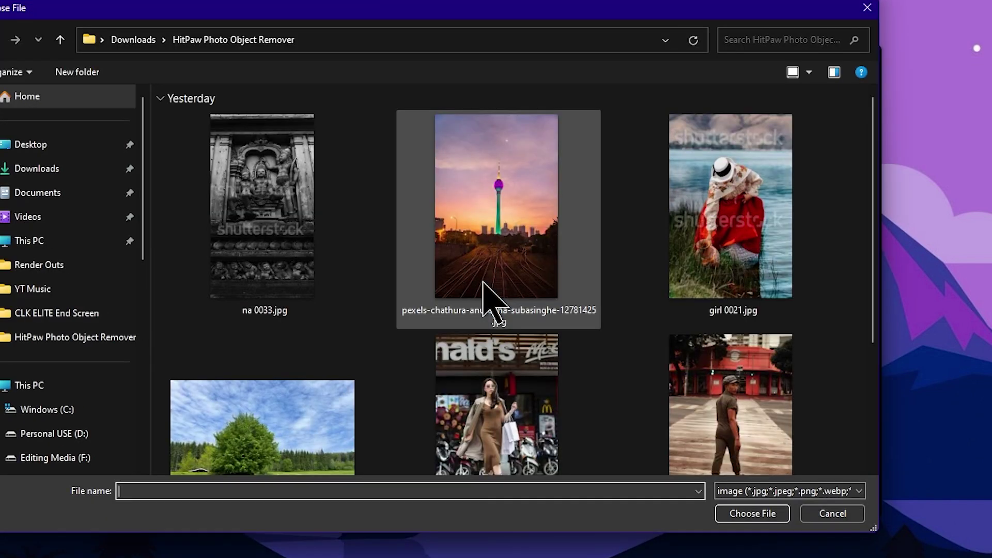
{"action": "left_click_drag", "start_coordinate": [782, 18], "coordinate": [752, 24]}
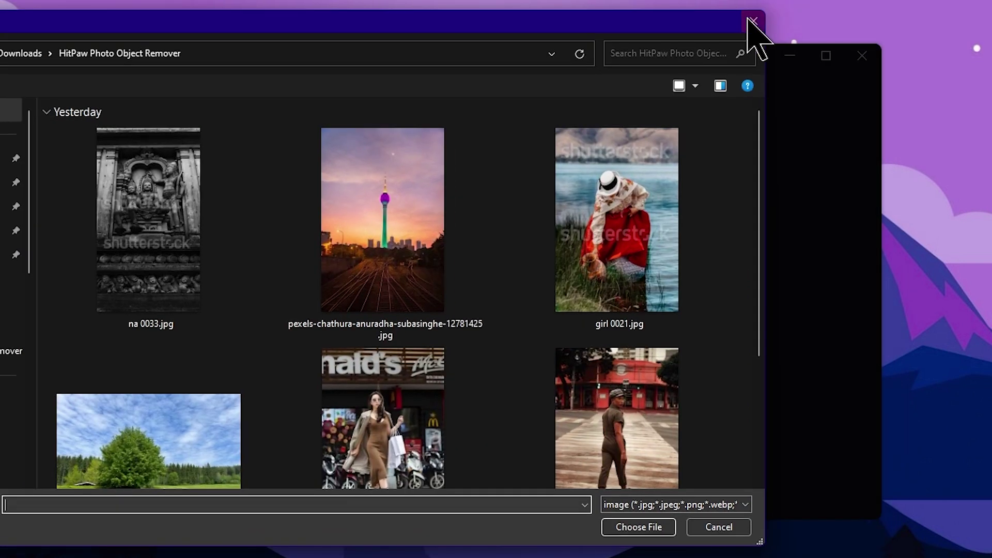
{"action": "left_click", "coordinate": [756, 21]}
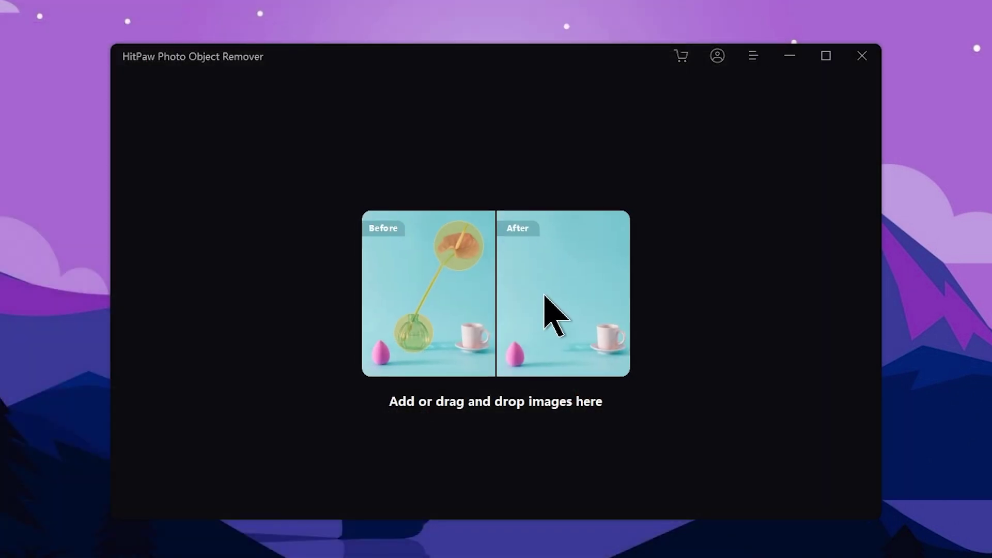
Import the aerial photo of the road intersection from the HitPaw Photo Object Remover folder.
{"action": "left_click", "coordinate": [486, 305]}
{"action": "scroll", "coordinate": [202, 279], "scroll_direction": "down", "scroll_amount": 5}
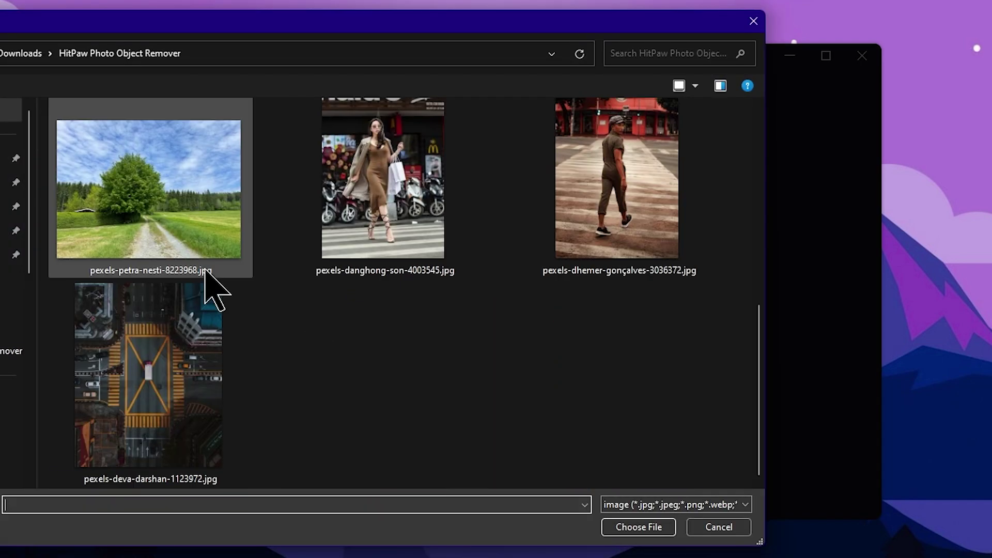
{"action": "double_click", "coordinate": [174, 398]}
{"action": "mouse_move", "coordinate": [158, 145]}
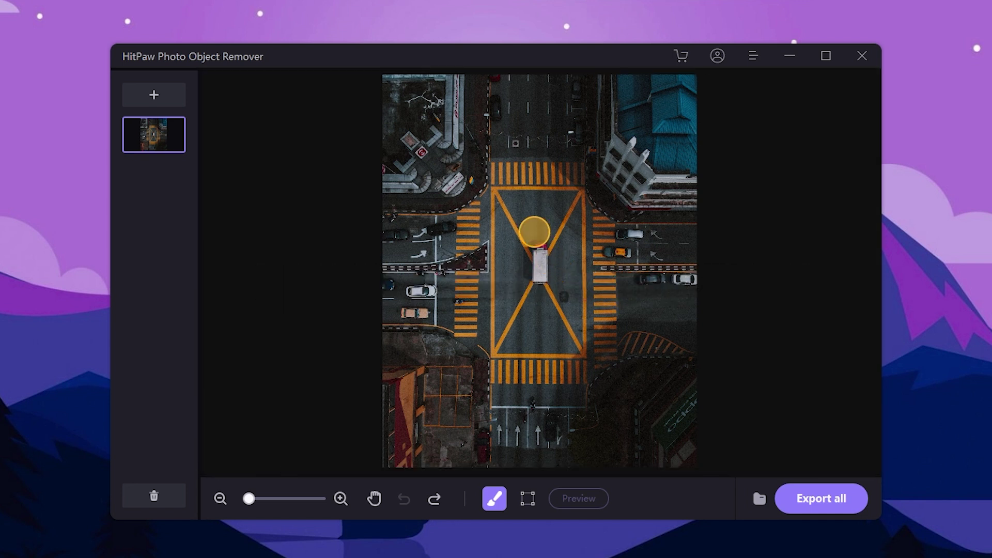
Examine the truck and the surrounding crosswalks of the intersection photo up close.
{"action": "scroll", "coordinate": [535, 231], "scroll_direction": "up", "scroll_amount": 5}
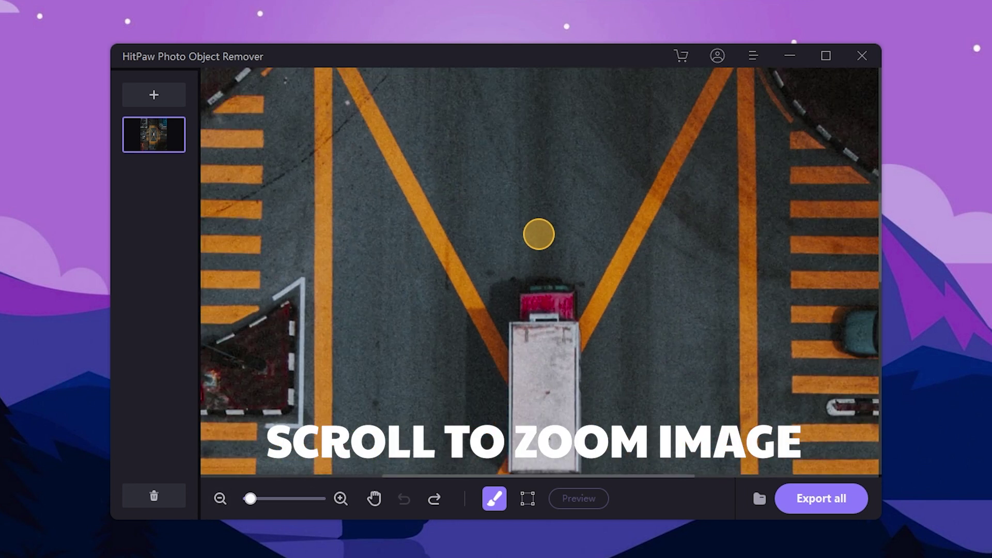
{"action": "scroll", "coordinate": [539, 234], "scroll_direction": "down", "scroll_amount": 1}
{"action": "key", "text": "space"}
{"action": "left_click_drag", "start_coordinate": [396, 261], "coordinate": [690, 183]}
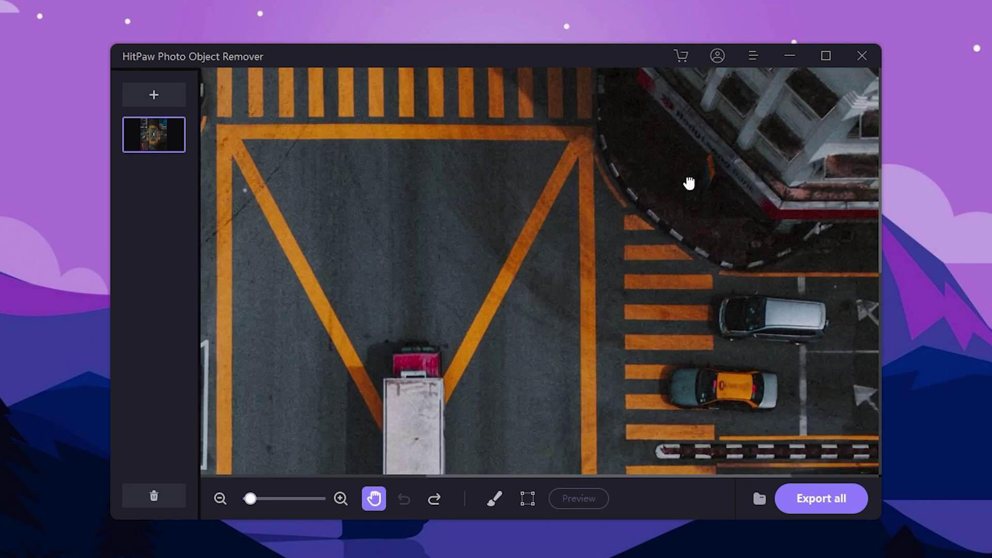
{"action": "left_click_drag", "start_coordinate": [307, 300], "coordinate": [651, 202]}
{"action": "key", "text": "space"}
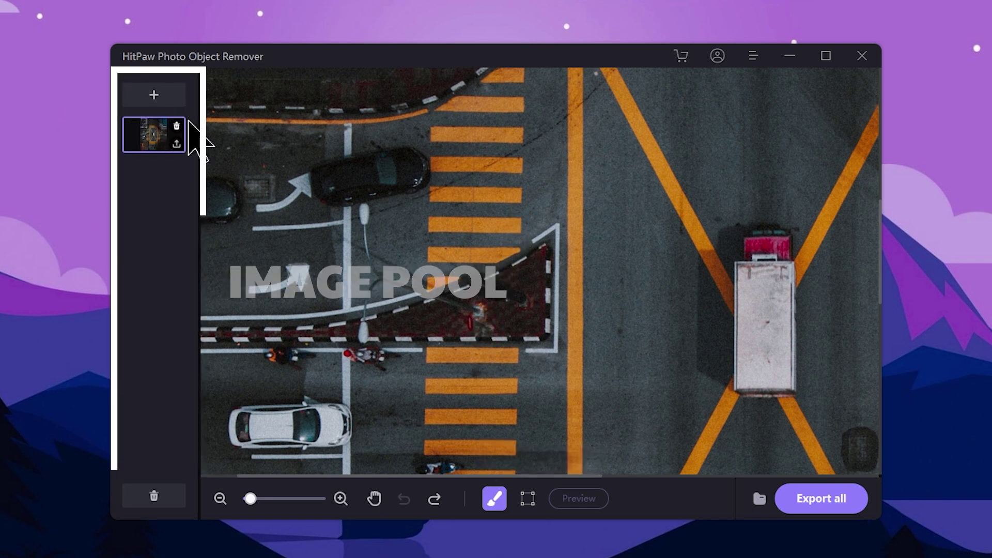
Add the green tree landscape and the photo of the woman with shopping bags to the image pool.
{"action": "left_click", "coordinate": [162, 98]}
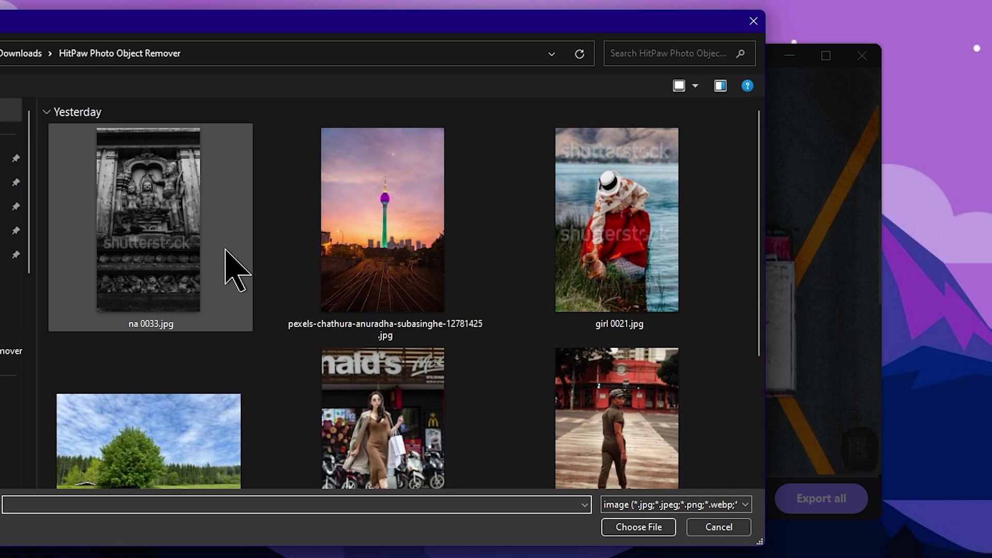
{"action": "scroll", "coordinate": [230, 268], "scroll_direction": "down", "scroll_amount": 5}
{"action": "scroll", "coordinate": [235, 274], "scroll_direction": "up", "scroll_amount": 5}
{"action": "scroll", "coordinate": [237, 274], "scroll_direction": "down", "scroll_amount": 5}
{"action": "left_click", "coordinate": [149, 217]}
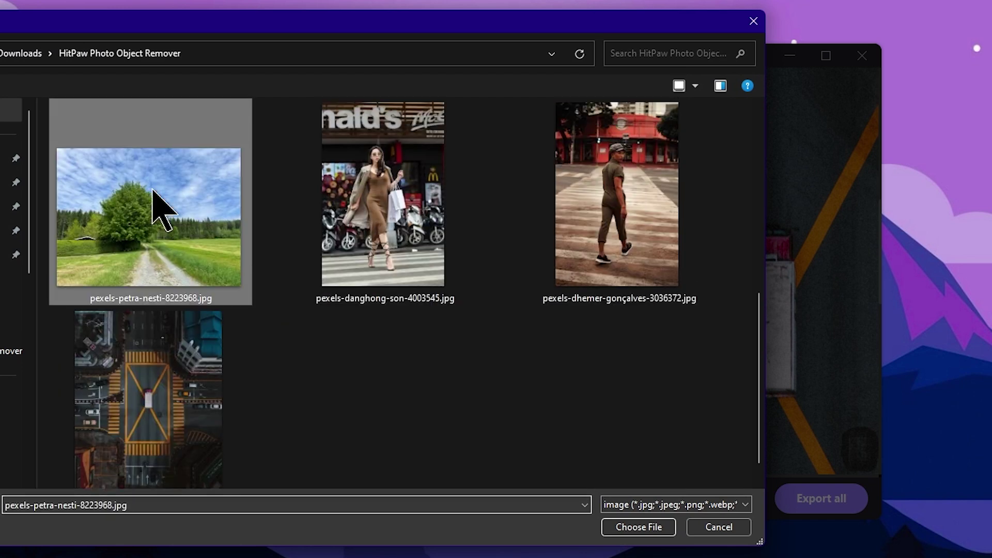
{"action": "double_click", "coordinate": [148, 290]}
{"action": "left_click", "coordinate": [154, 95]}
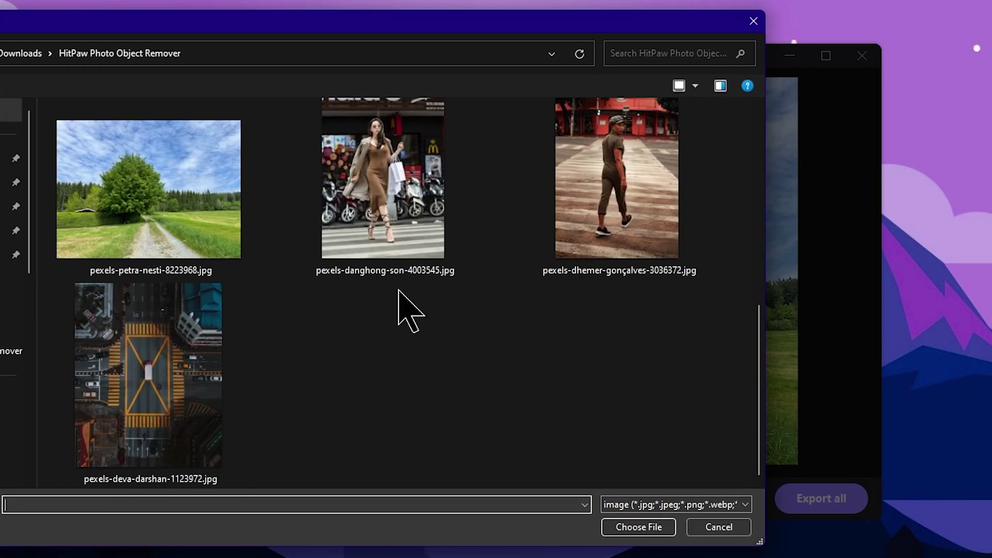
{"action": "double_click", "coordinate": [383, 181]}
Add the photo of the man on the crosswalk and girl 0021.jpg to the image pool.
{"action": "left_click", "coordinate": [155, 96]}
{"action": "double_click", "coordinate": [622, 369]}
{"action": "left_click", "coordinate": [155, 96]}
{"action": "scroll", "coordinate": [405, 281], "scroll_direction": "down", "scroll_amount": 1}
{"action": "double_click", "coordinate": [617, 173]}
Add na 0033.jpg and the sunset photo of the illuminated tower to the image pool.
{"action": "left_click", "coordinate": [162, 99]}
{"action": "scroll", "coordinate": [454, 310], "scroll_direction": "up", "scroll_amount": 3}
{"action": "double_click", "coordinate": [165, 232]}
{"action": "left_click", "coordinate": [155, 96]}
{"action": "double_click", "coordinate": [375, 209]}
{"action": "left_click", "coordinate": [154, 94]}
{"action": "scroll", "coordinate": [510, 275], "scroll_direction": "down", "scroll_amount": 5}
{"action": "key", "text": "Escape"}
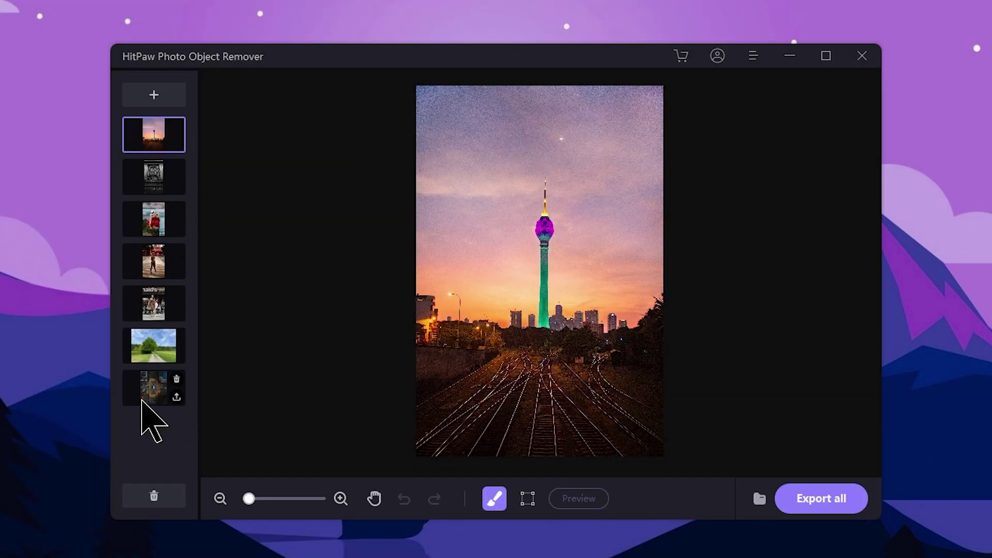
Open the aerial intersection photo from the image pool for editing, with the central truck in close view.
{"action": "left_click", "coordinate": [155, 392]}
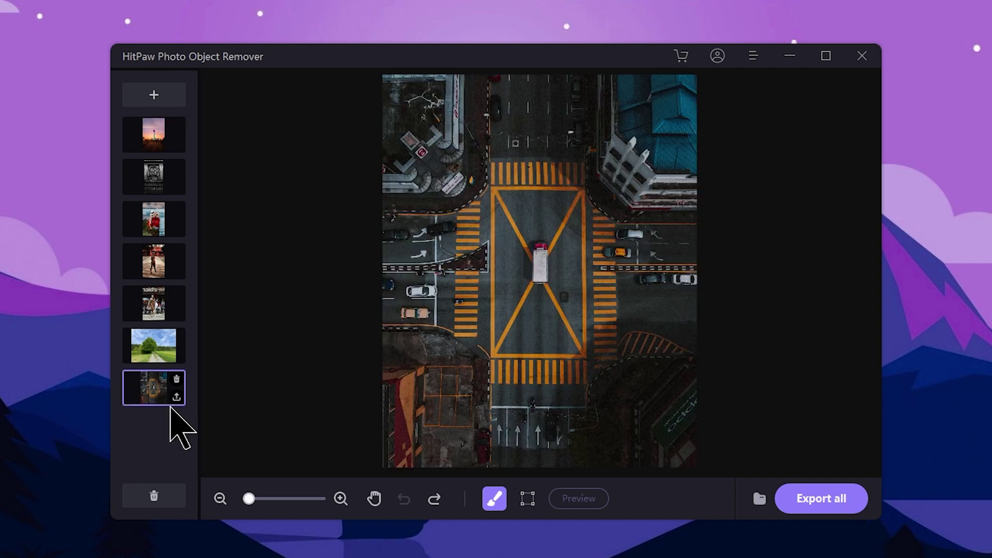
{"action": "left_click_drag", "start_coordinate": [265, 499], "coordinate": [251, 509]}
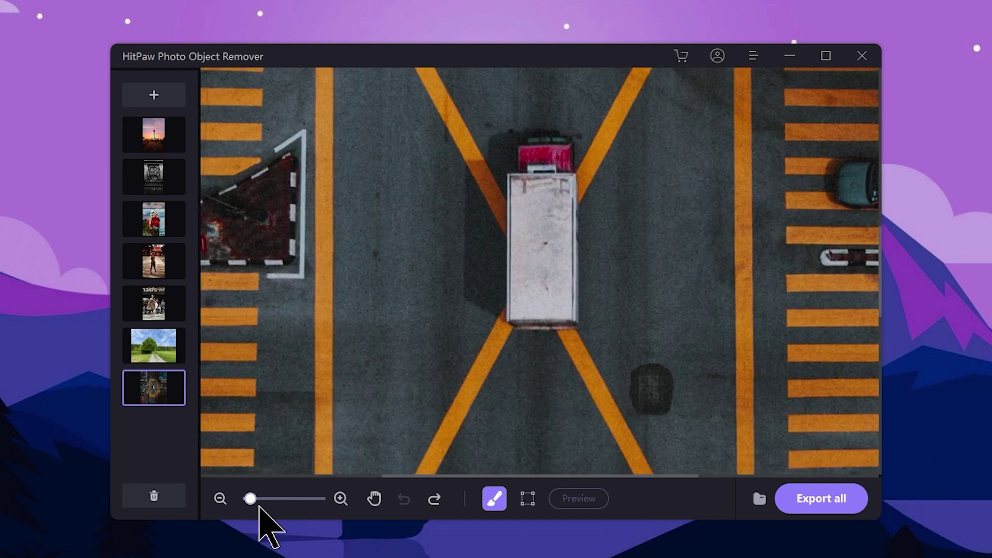
{"action": "scroll", "coordinate": [511, 307], "scroll_direction": "down", "scroll_amount": 1}
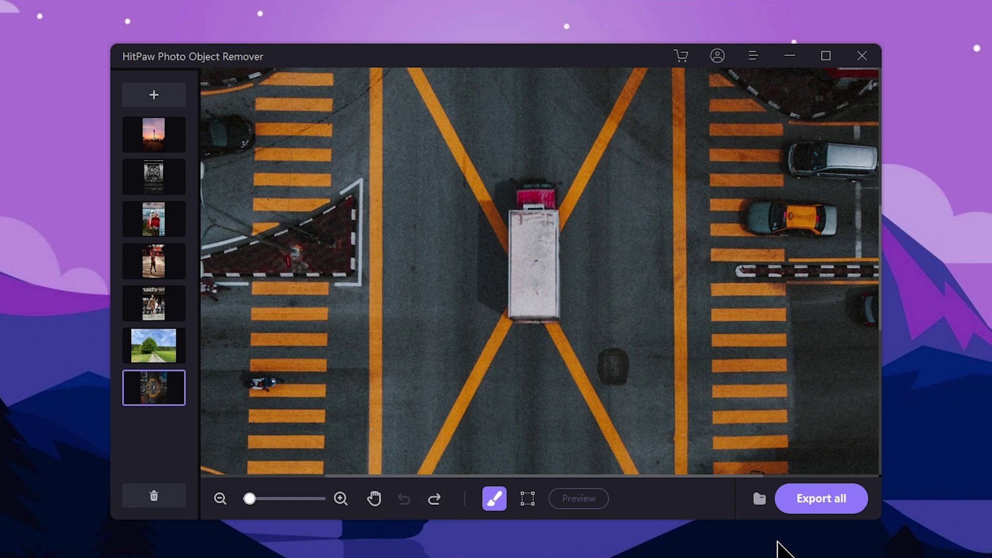
Try to mask the central truck with an enlarged brush, and undo the brush mask.
{"action": "left_click", "coordinate": [494, 499]}
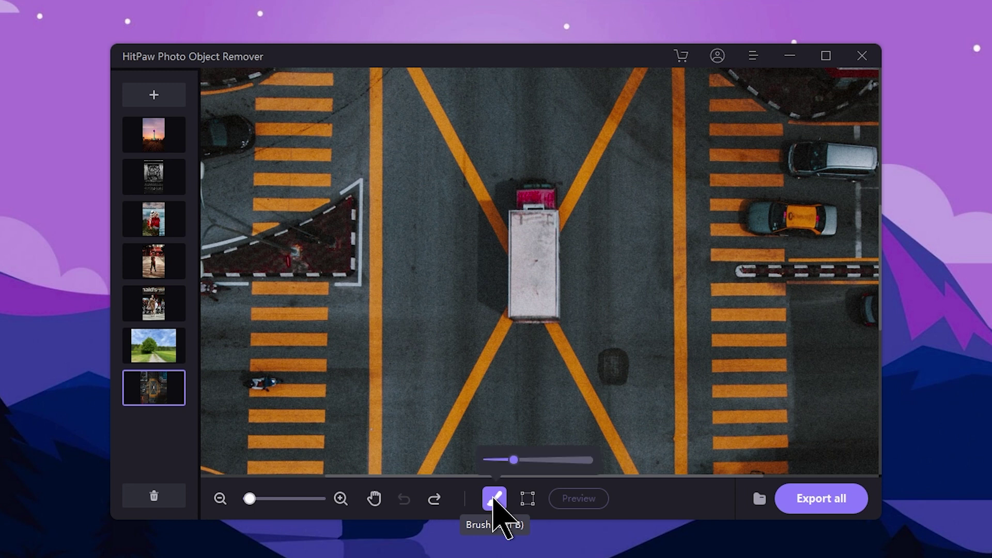
{"action": "mouse_move", "coordinate": [531, 461]}
{"action": "left_mouse_down"}
{"action": "mouse_move", "coordinate": [585, 464]}
{"action": "mouse_move", "coordinate": [550, 461]}
{"action": "left_mouse_up"}
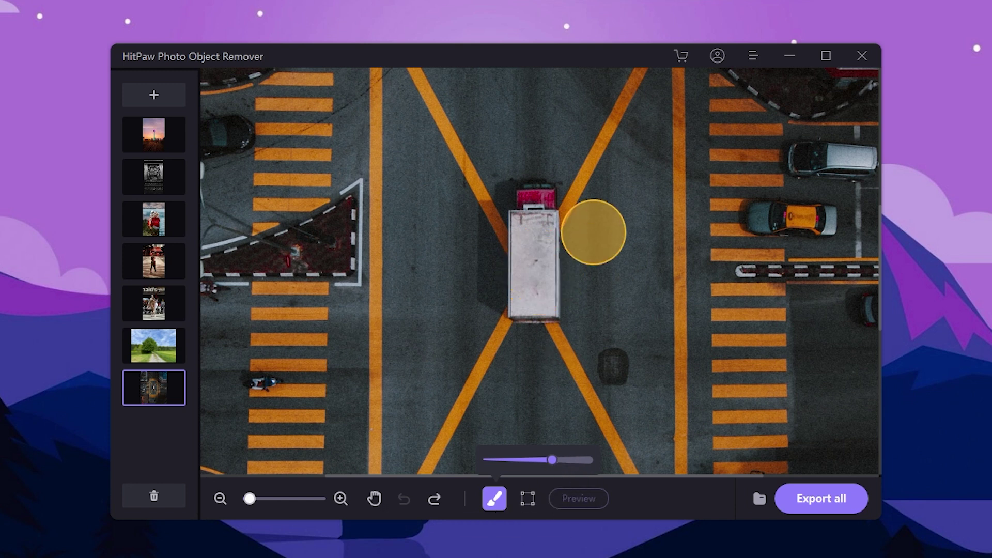
{"action": "mouse_move", "coordinate": [529, 195]}
{"action": "left_mouse_down"}
{"action": "mouse_move", "coordinate": [522, 270]}
{"action": "mouse_move", "coordinate": [536, 312]}
{"action": "mouse_move", "coordinate": [548, 288]}
{"action": "mouse_move", "coordinate": [542, 187]}
{"action": "left_mouse_up"}
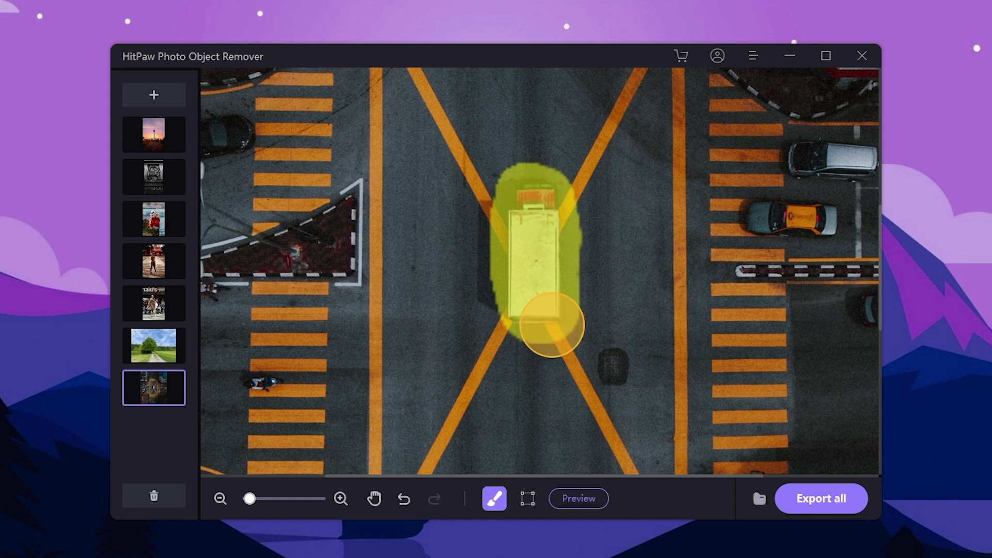
{"action": "left_click", "coordinate": [405, 499]}
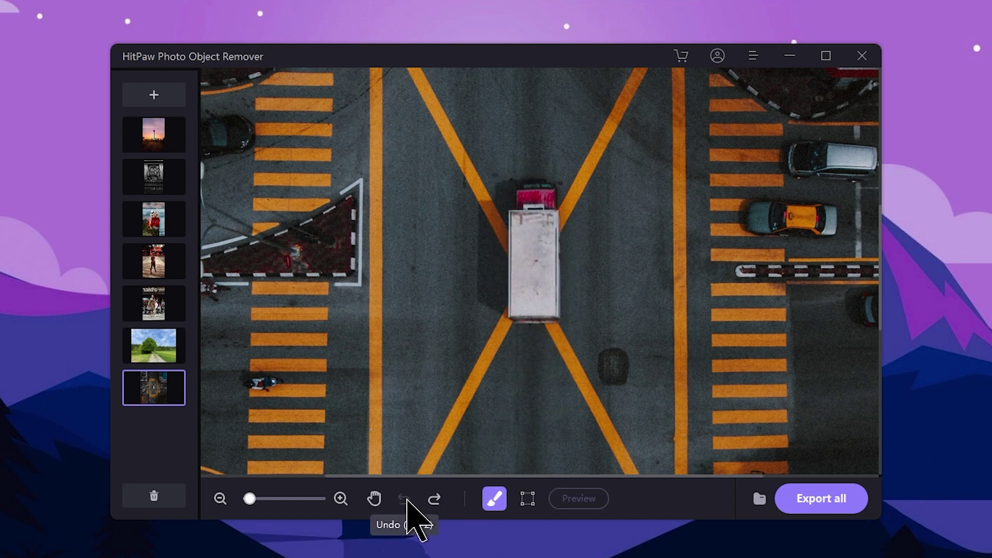
Mark the central truck and its shadow with a rectangular selection and run the AI removal preview.
{"action": "left_click", "coordinate": [527, 499]}
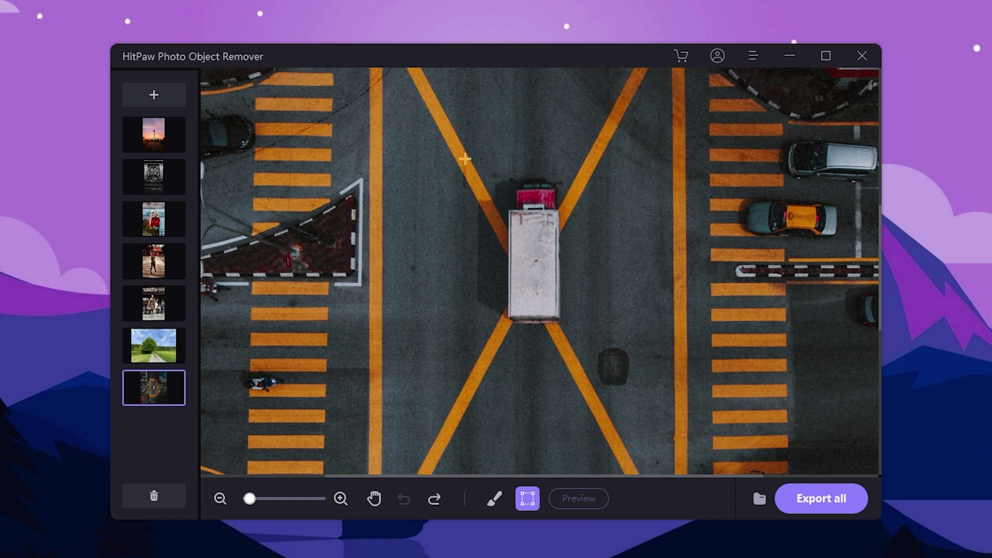
{"action": "left_click_drag", "start_coordinate": [460, 156], "coordinate": [593, 354]}
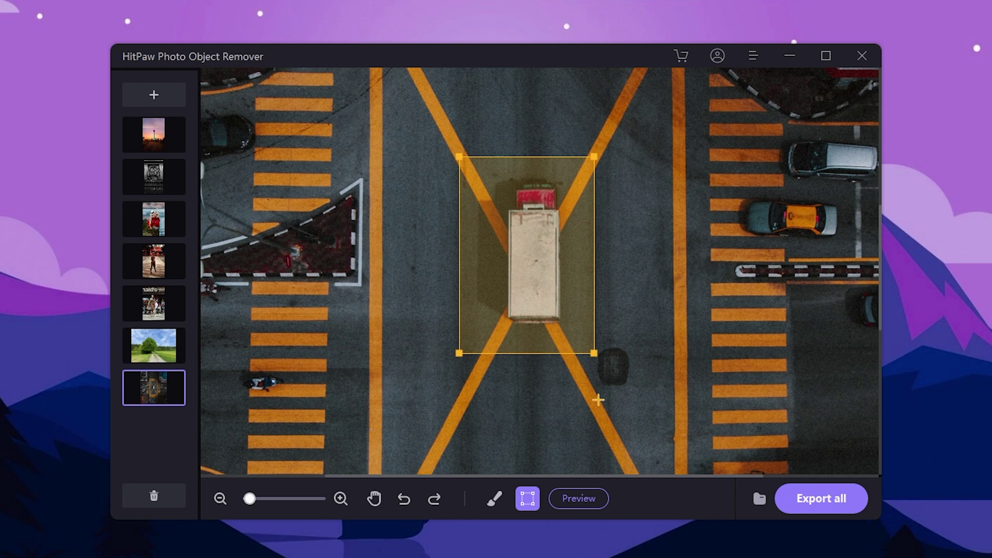
{"action": "left_click", "coordinate": [578, 498]}
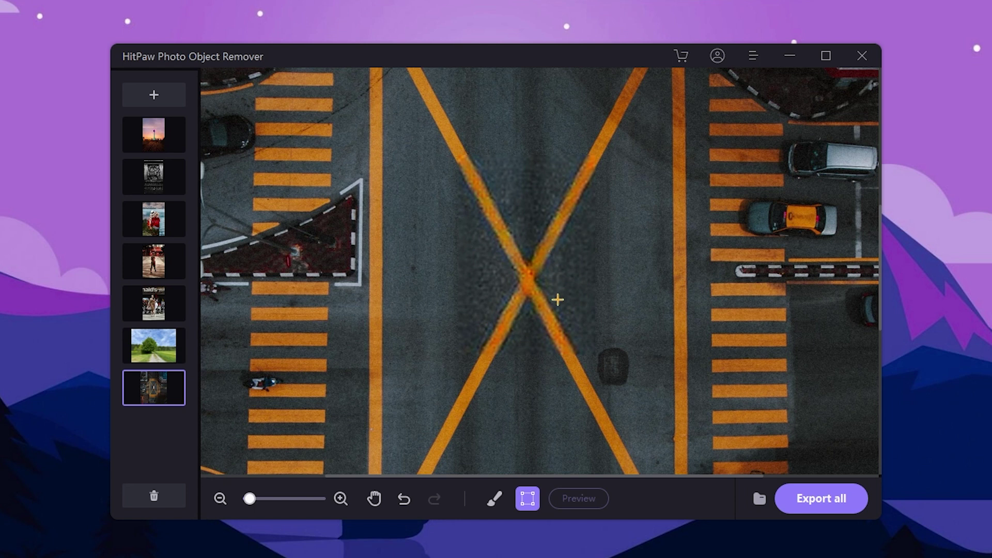
{"action": "scroll", "coordinate": [542, 269], "scroll_direction": "up", "scroll_amount": 1}
{"action": "scroll", "coordinate": [542, 270], "scroll_direction": "down", "scroll_amount": 3}
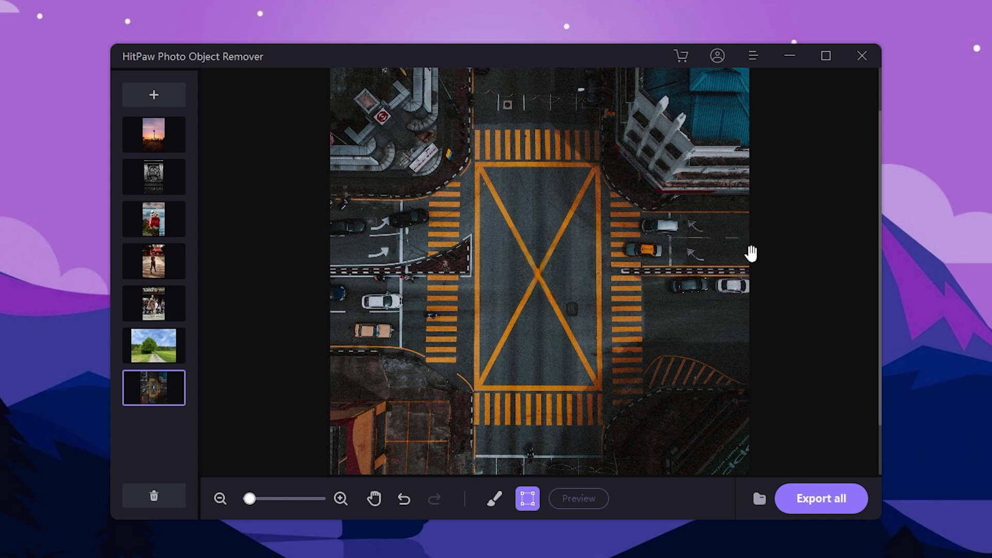
Enclose the silver van and the orange-roofed taxi beside the crosswalk in one rectangular selection and preview their removal.
{"action": "scroll", "coordinate": [722, 259], "scroll_direction": "up", "scroll_amount": 3}
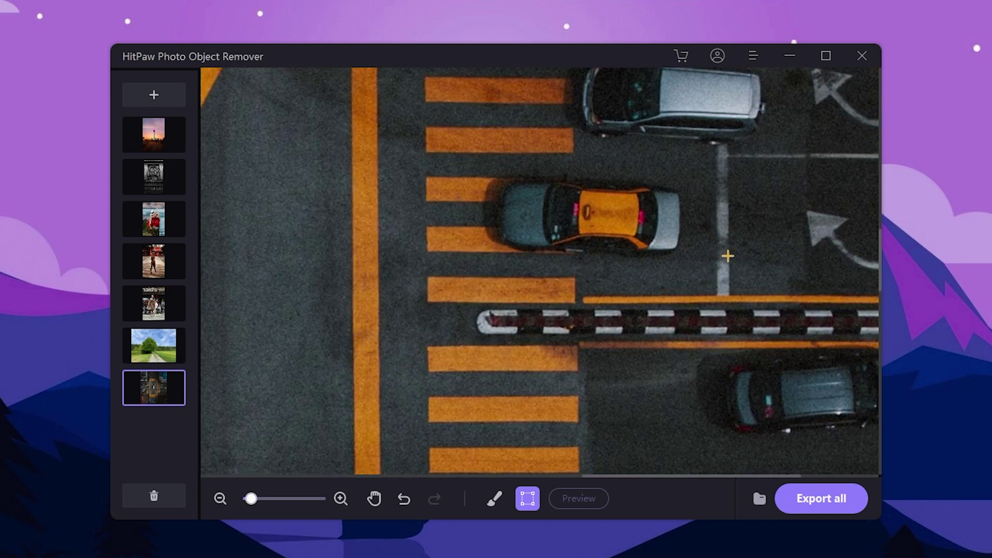
{"action": "key", "text": "space"}
{"action": "left_click_drag", "start_coordinate": [733, 193], "coordinate": [596, 296]}
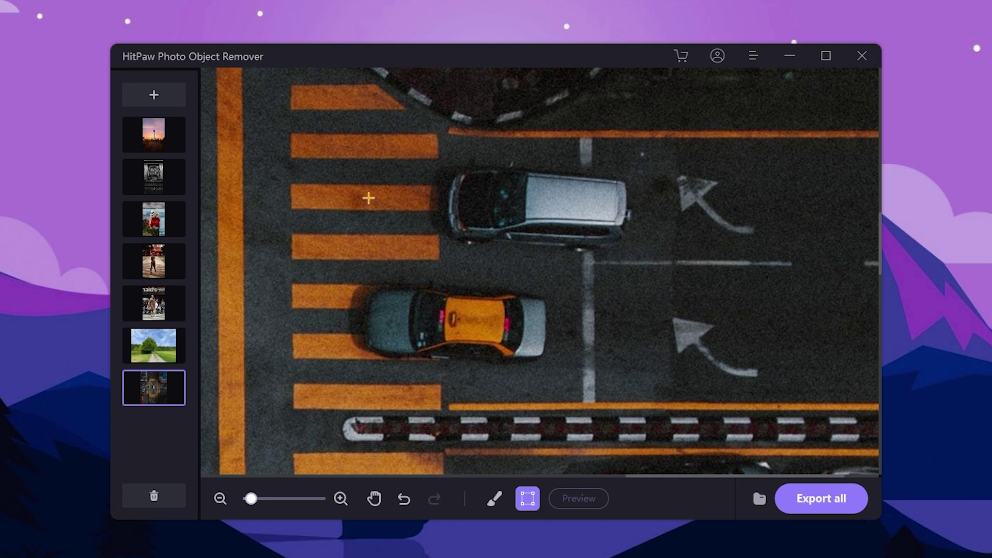
{"action": "left_click_drag", "start_coordinate": [320, 144], "coordinate": [648, 370]}
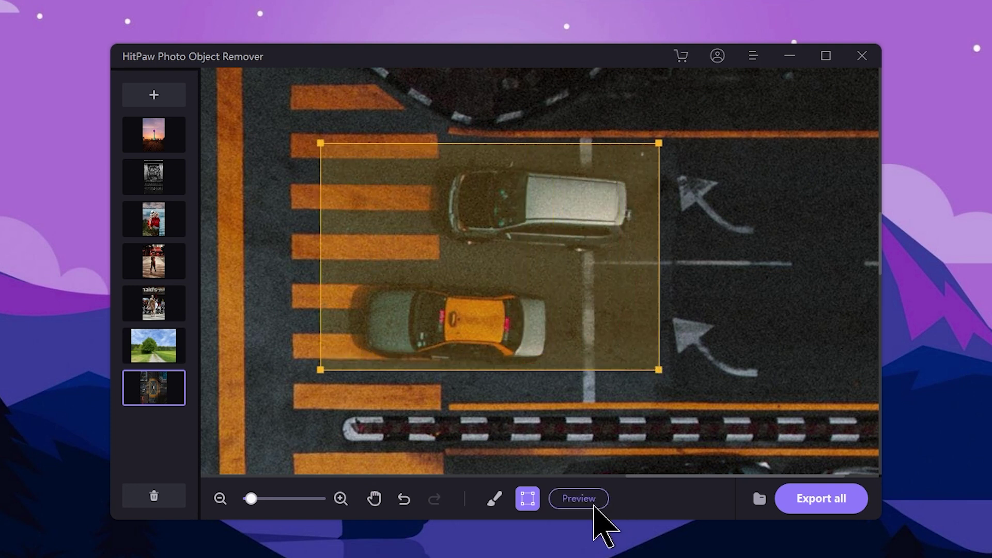
{"action": "left_click", "coordinate": [595, 506]}
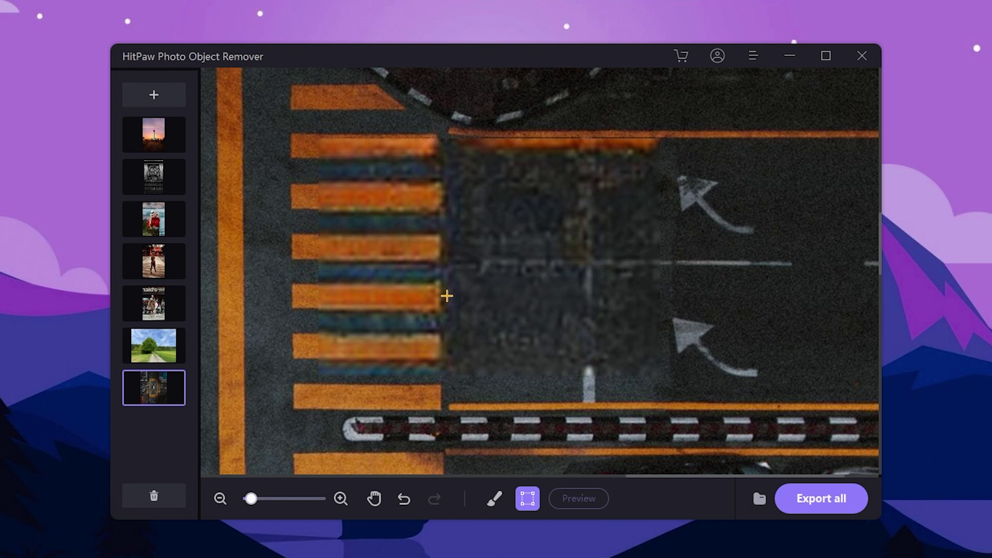
{"action": "scroll", "coordinate": [447, 295], "scroll_direction": "down", "scroll_amount": 5}
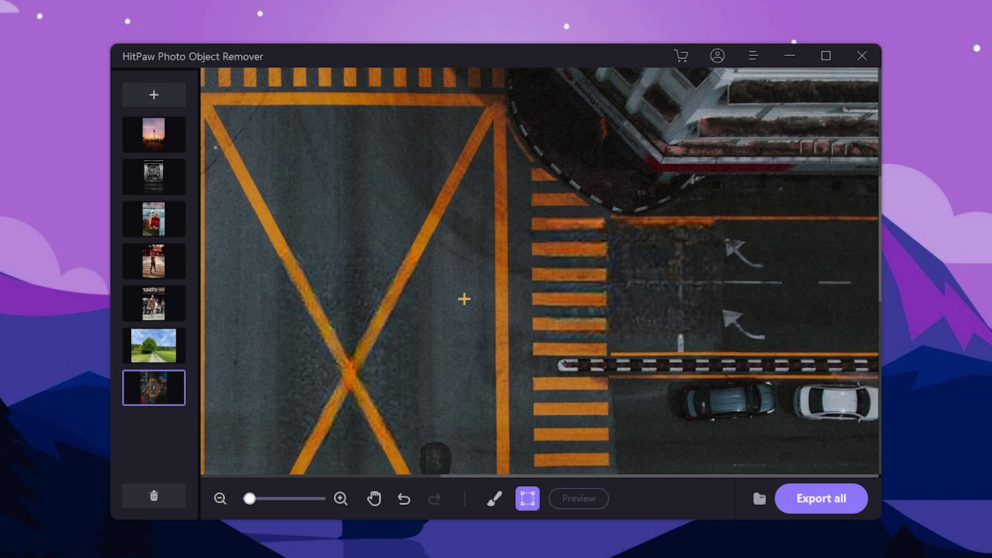
{"action": "scroll", "coordinate": [467, 298], "scroll_direction": "down", "scroll_amount": 2}
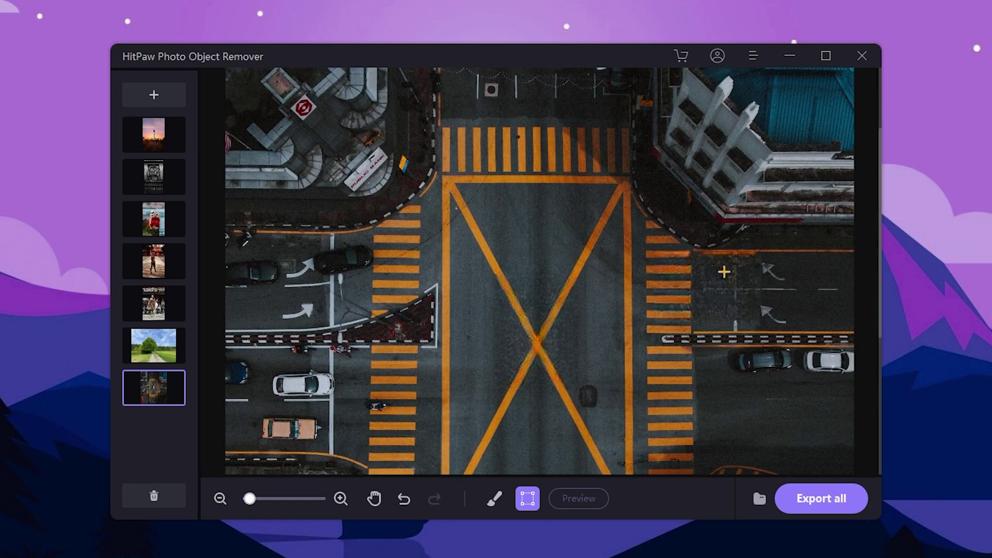
Open the countryside photo with the large tree for editing, with the tree in close view.
{"action": "scroll", "coordinate": [746, 275], "scroll_direction": "down", "scroll_amount": 2}
{"action": "mouse_move", "coordinate": [167, 357]}
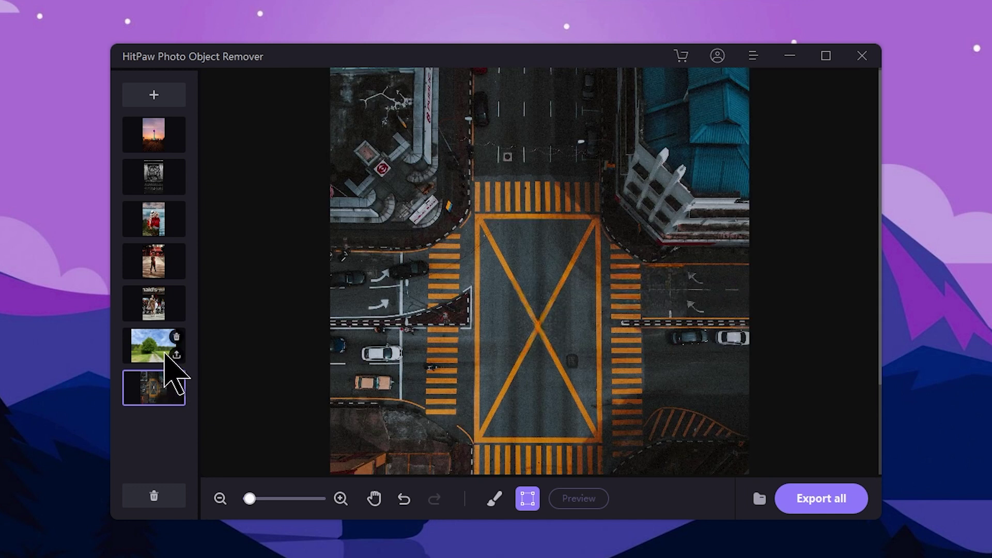
{"action": "left_click", "coordinate": [165, 356]}
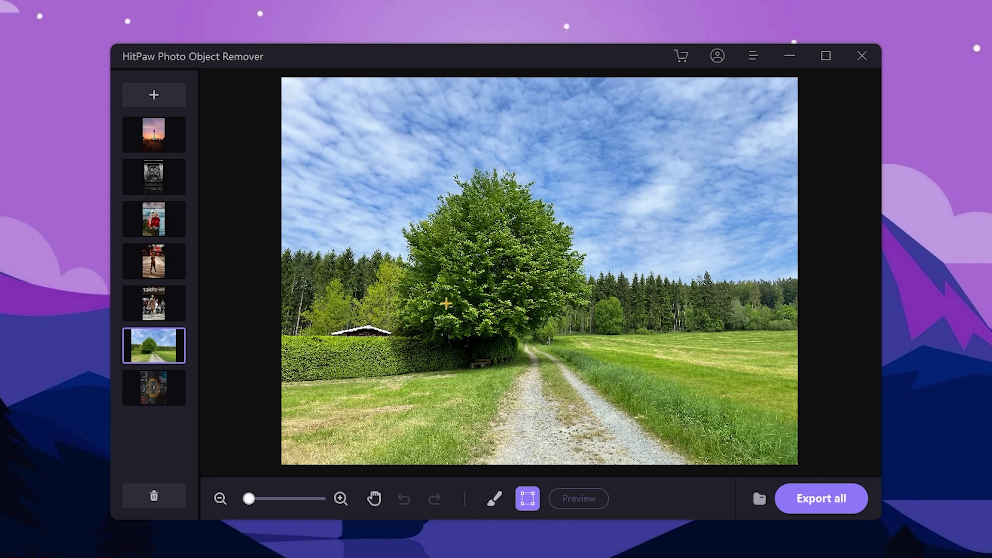
{"action": "scroll", "coordinate": [446, 304], "scroll_direction": "up", "scroll_amount": 2}
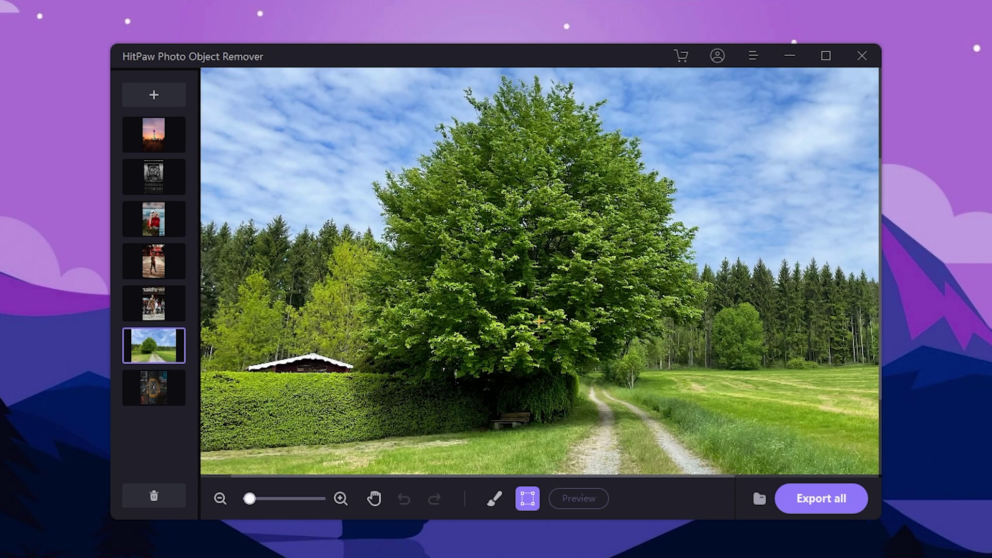
{"action": "scroll", "coordinate": [564, 321], "scroll_direction": "down", "scroll_amount": 2}
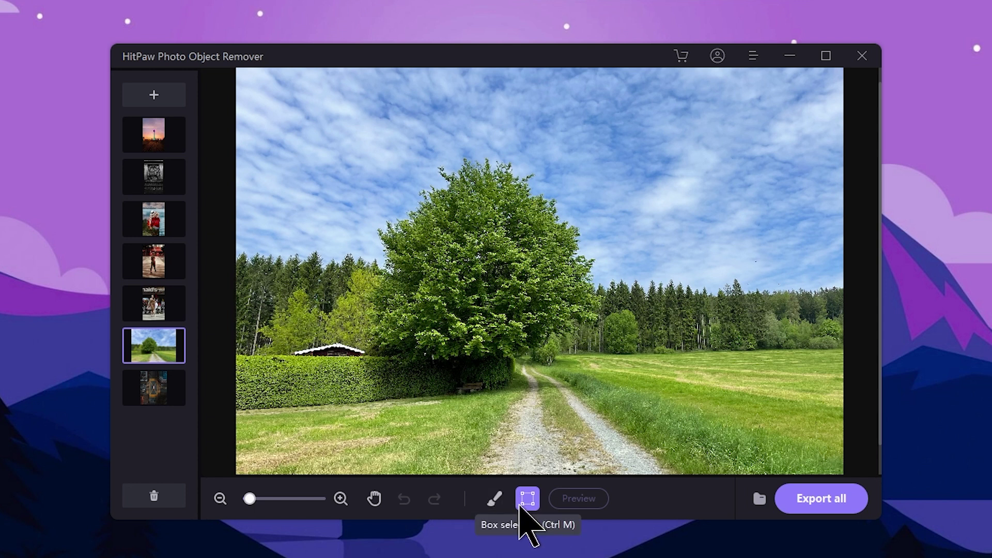
{"action": "scroll", "coordinate": [461, 298], "scroll_direction": "up", "scroll_amount": 2}
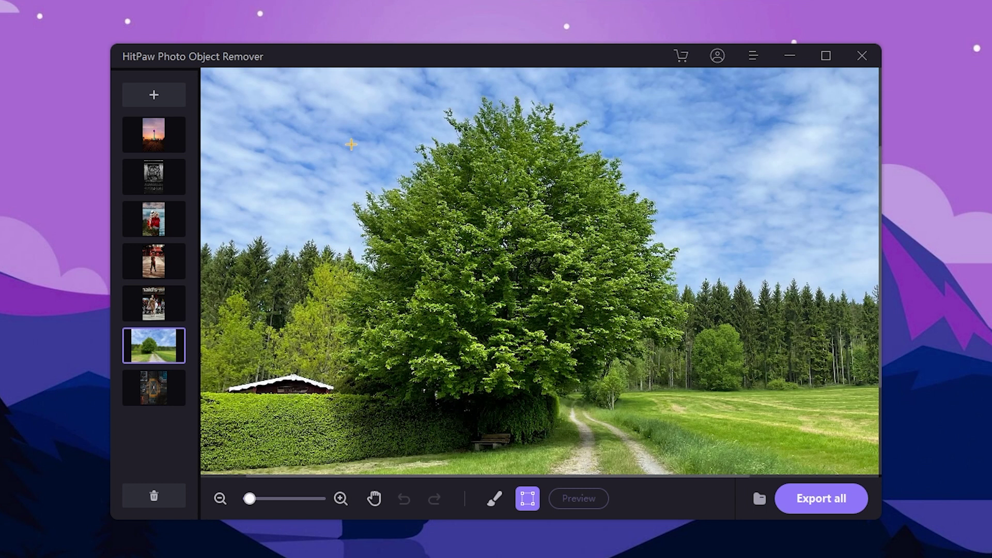
Enclose the large tree in a rectangular selection and run the AI removal preview.
{"action": "left_click_drag", "start_coordinate": [316, 83], "coordinate": [699, 434]}
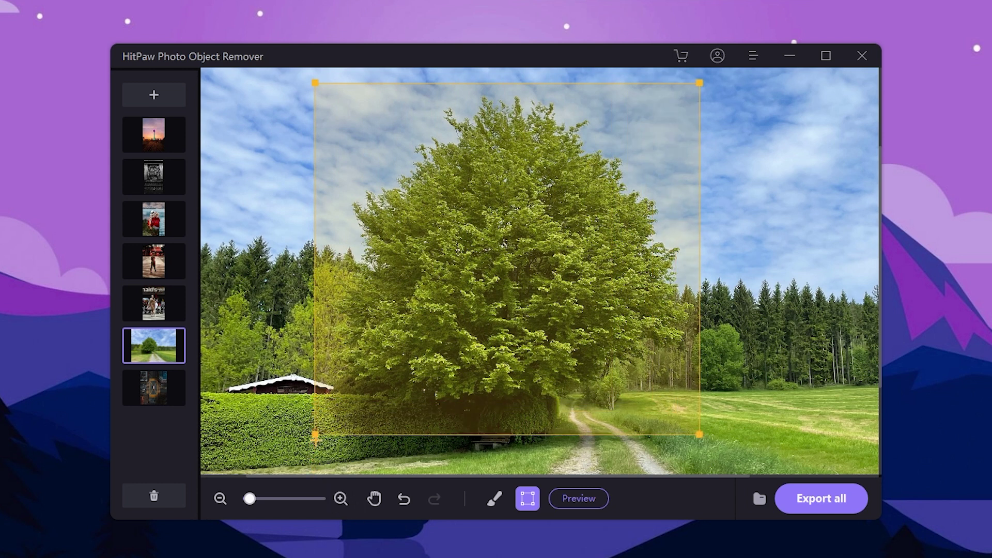
{"action": "left_click_drag", "start_coordinate": [315, 434], "coordinate": [323, 434]}
{"action": "scroll", "coordinate": [463, 385], "scroll_direction": "down", "scroll_amount": 4}
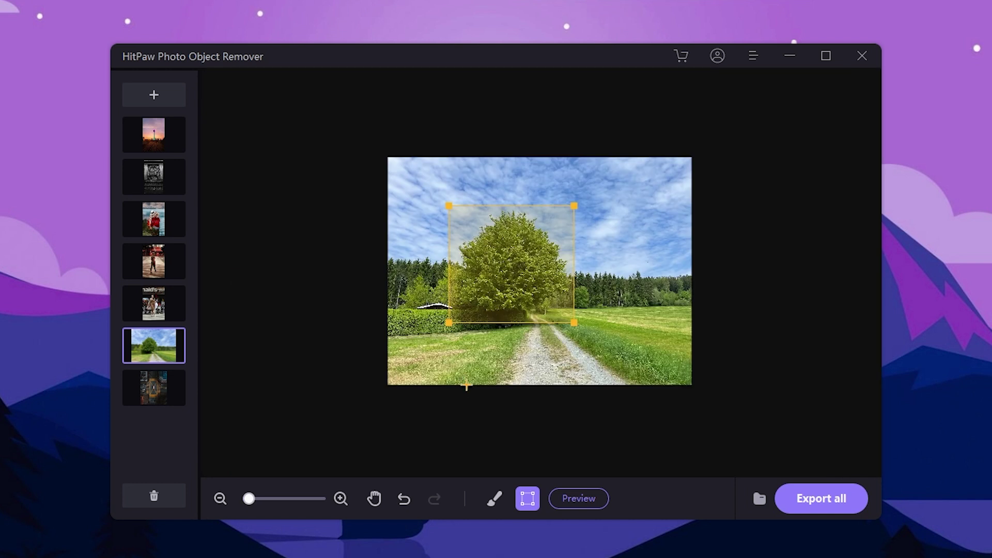
{"action": "left_click", "coordinate": [595, 498]}
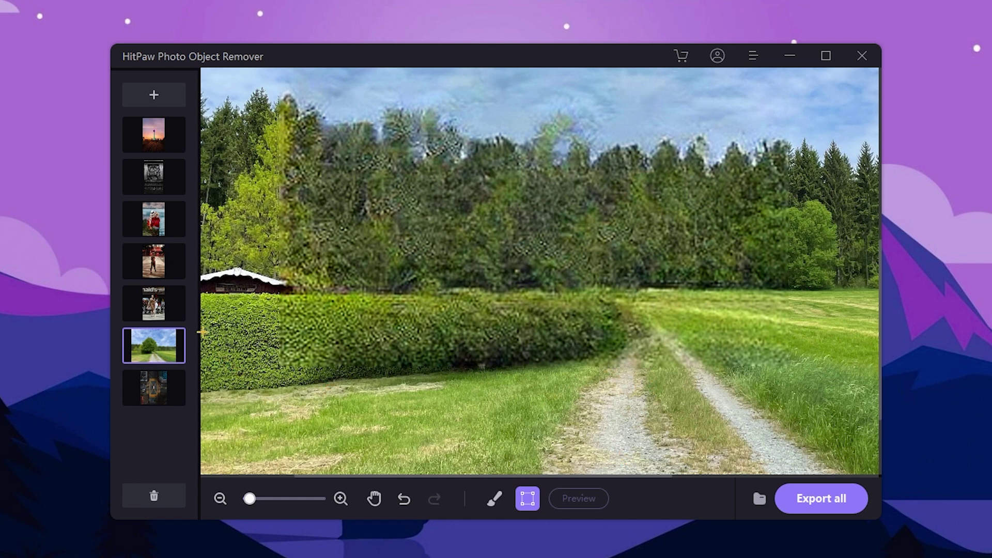
Open the street photo of the woman in the brown dress for editing.
{"action": "left_click", "coordinate": [152, 304]}
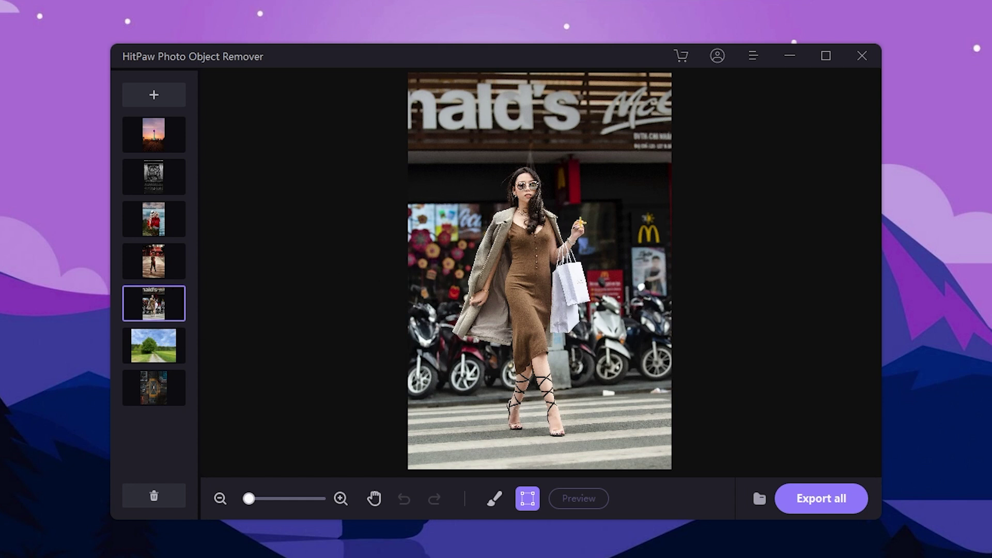
{"action": "scroll", "coordinate": [534, 273], "scroll_direction": "up", "scroll_amount": 3}
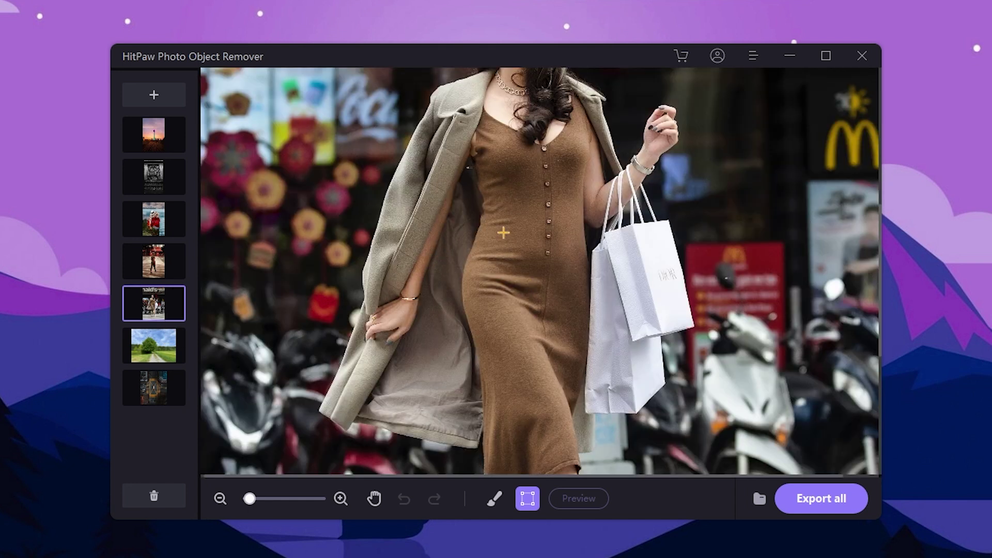
{"action": "scroll", "coordinate": [525, 233], "scroll_direction": "down", "scroll_amount": 3}
{"action": "scroll", "coordinate": [525, 233], "scroll_direction": "down", "scroll_amount": 2}
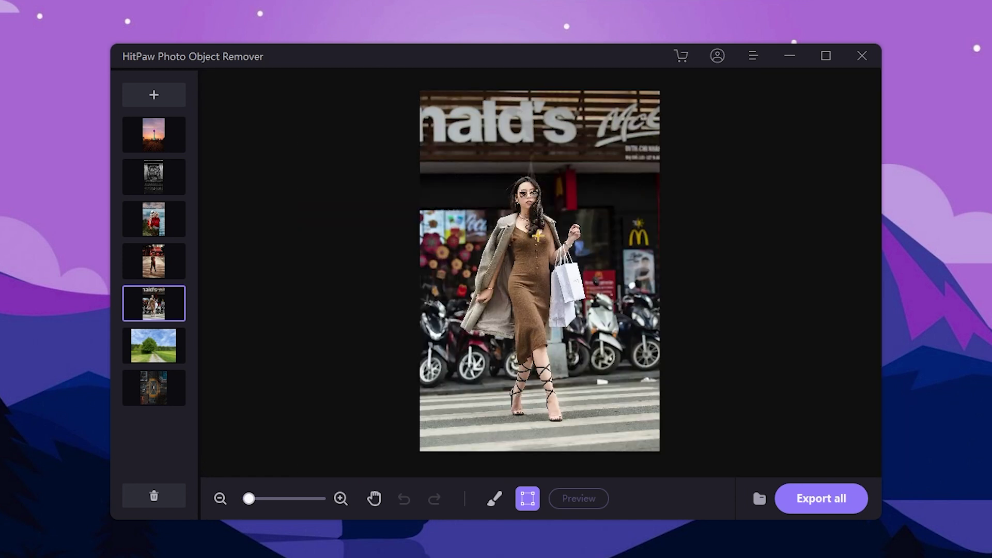
Brush a removal mask around the outline of the woman in the brown dress, including her coat, legs and shopping bags.
{"action": "left_click", "coordinate": [499, 504]}
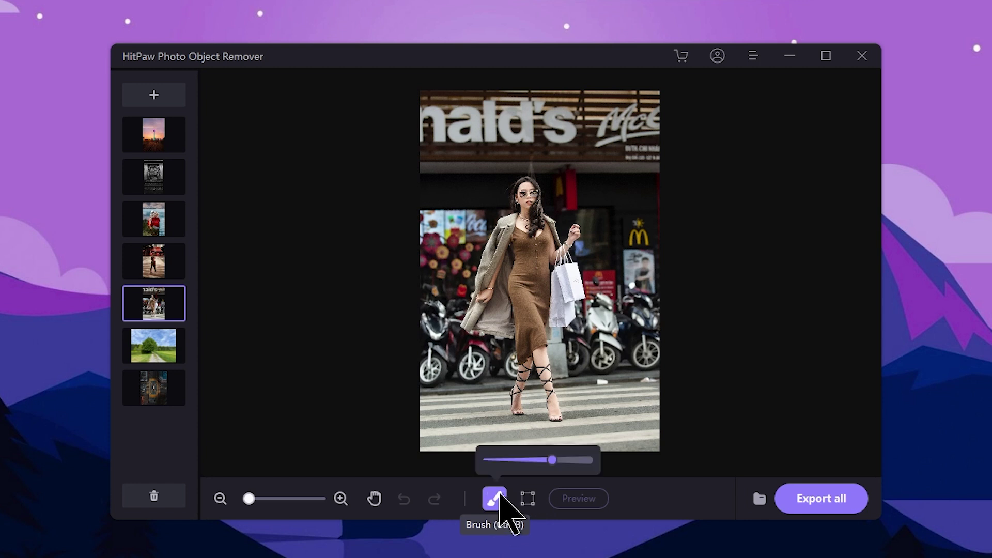
{"action": "scroll", "coordinate": [597, 360], "scroll_direction": "up", "scroll_amount": 3}
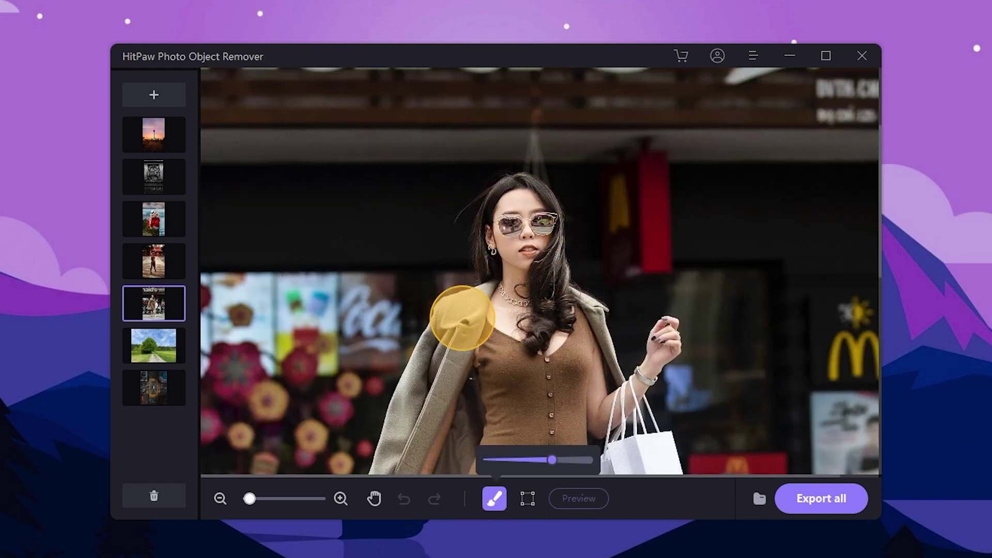
{"action": "scroll", "coordinate": [524, 214], "scroll_direction": "up", "scroll_amount": 2}
{"action": "mouse_move", "coordinate": [514, 222]}
{"action": "left_mouse_down"}
{"action": "mouse_move", "coordinate": [480, 200]}
{"action": "mouse_move", "coordinate": [491, 272]}
{"action": "mouse_move", "coordinate": [553, 277]}
{"action": "left_mouse_up"}
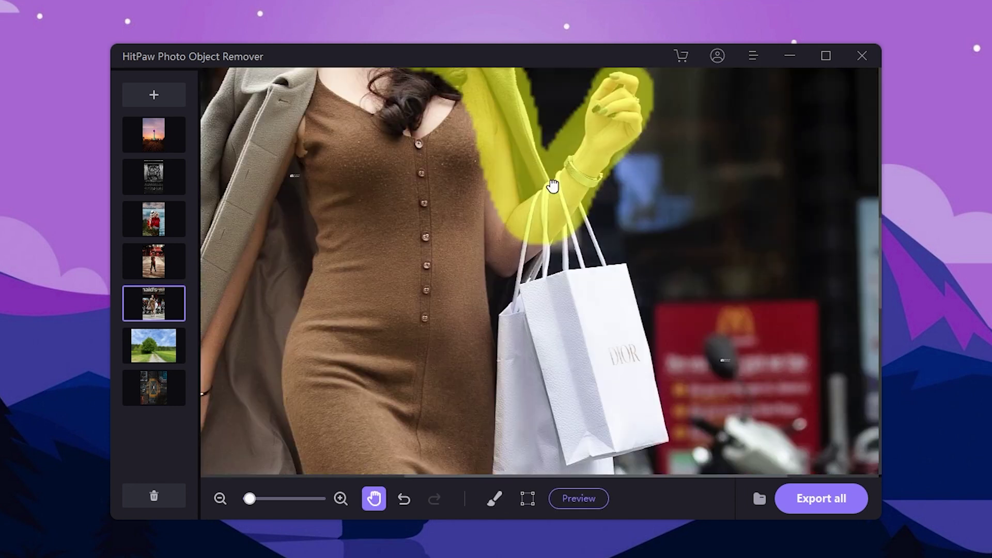
{"action": "left_click_drag", "start_coordinate": [630, 399], "coordinate": [558, 215]}
{"action": "left_click", "coordinate": [494, 498]}
{"action": "scroll", "coordinate": [454, 172], "scroll_direction": "down", "scroll_amount": 5}
{"action": "left_click_drag", "start_coordinate": [454, 172], "coordinate": [499, 299]}
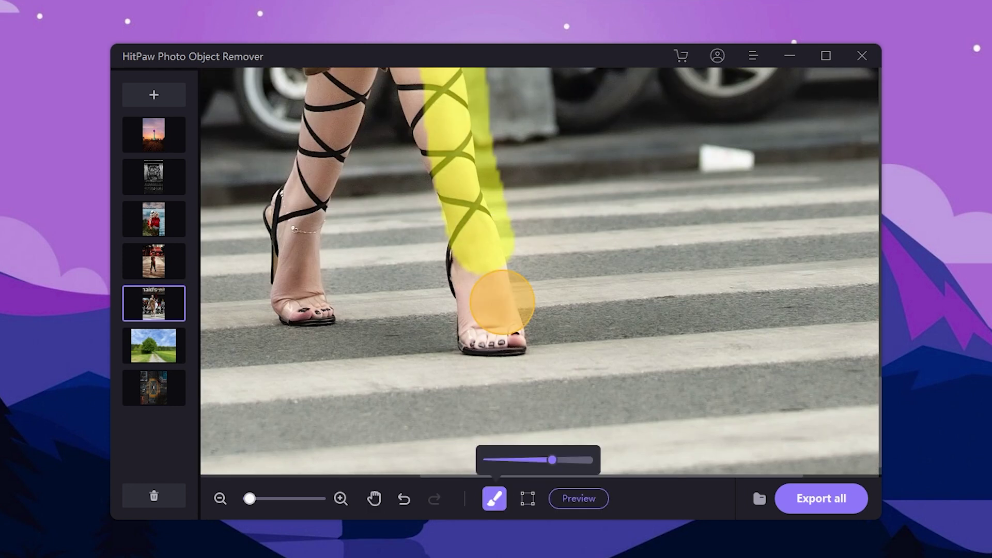
{"action": "scroll", "coordinate": [449, 254], "scroll_direction": "up", "scroll_amount": 3}
{"action": "left_click_drag", "start_coordinate": [403, 155], "coordinate": [362, 352]}
{"action": "left_click_drag", "start_coordinate": [395, 336], "coordinate": [383, 387]}
{"action": "left_click_drag", "start_coordinate": [572, 377], "coordinate": [310, 331]}
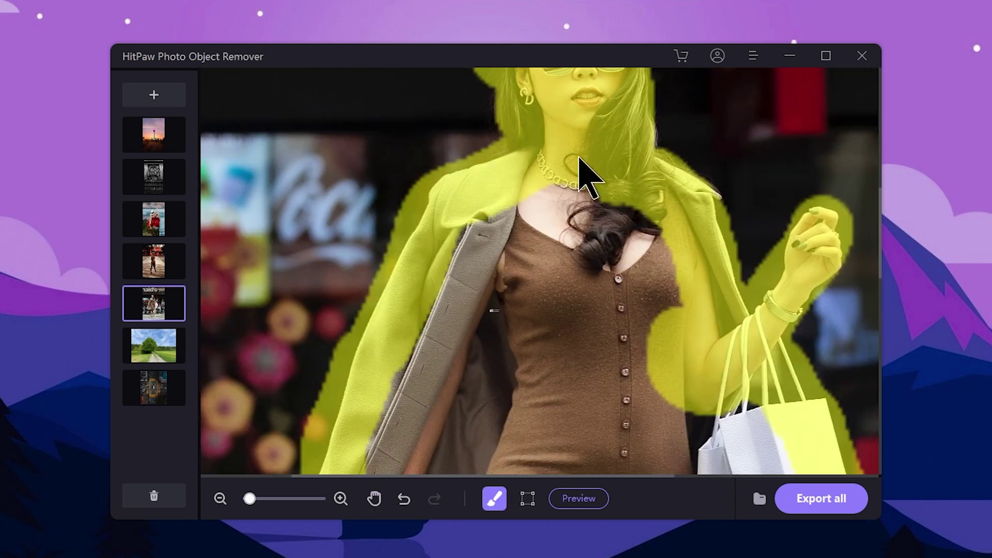
Set the brush to its maximum size, fill in the rest of the woman's mask and run the removal preview.
{"action": "left_click", "coordinate": [494, 498]}
{"action": "left_click_drag", "start_coordinate": [572, 460], "coordinate": [587, 459]}
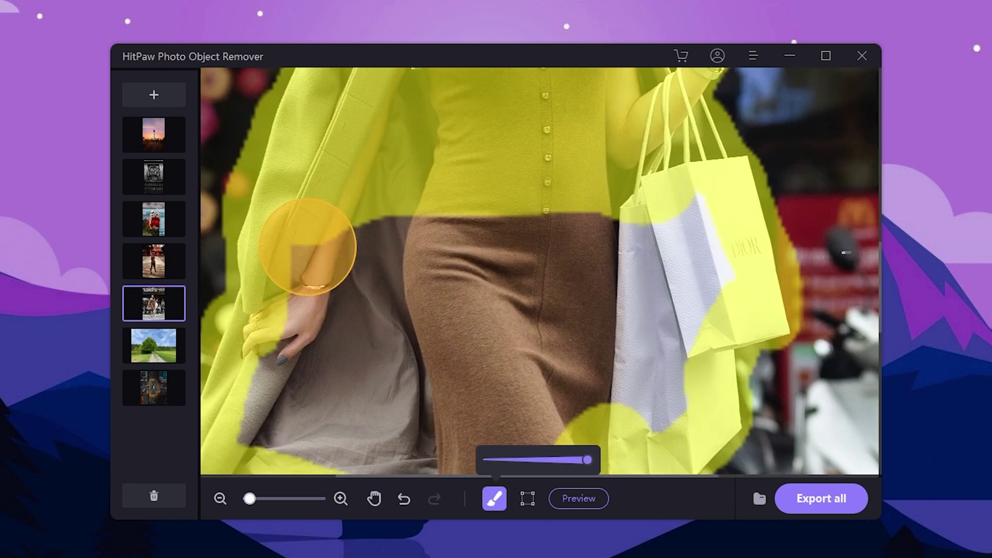
{"action": "left_click_drag", "start_coordinate": [307, 247], "coordinate": [642, 388]}
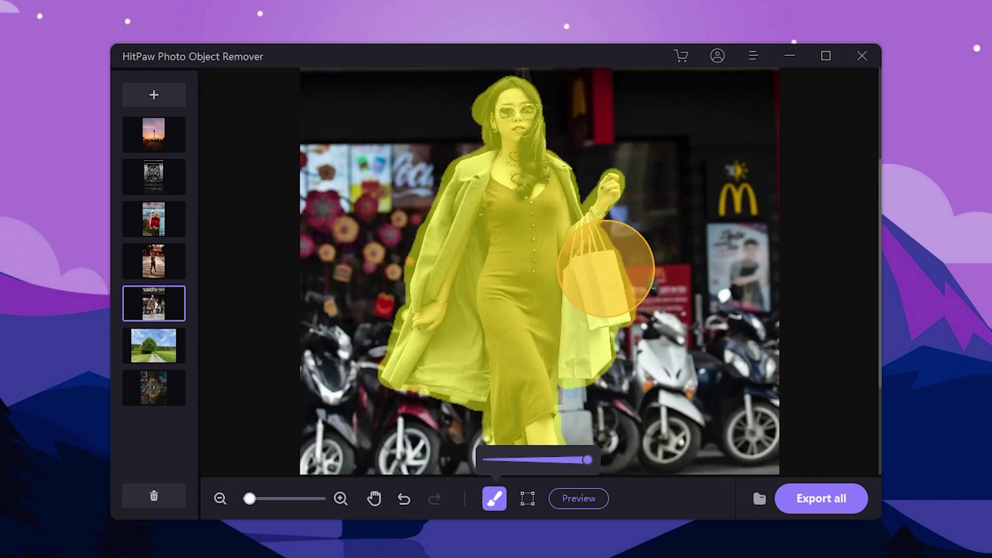
{"action": "left_click", "coordinate": [599, 499]}
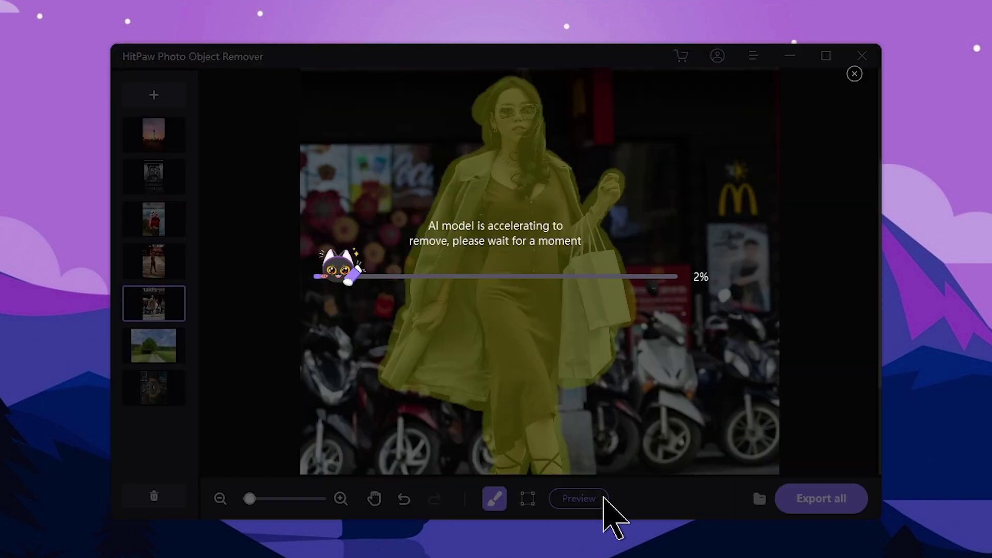
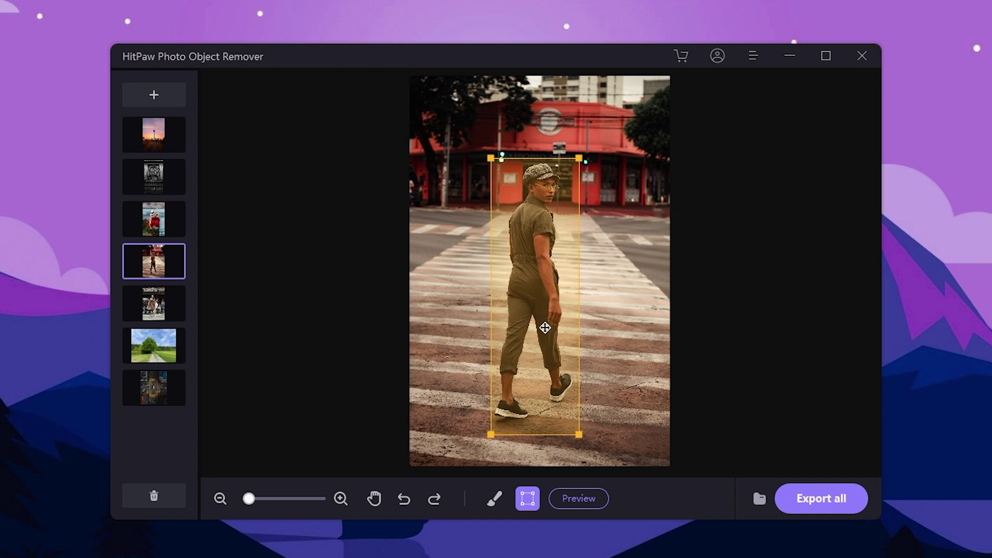
Undo an extra selection drawn over the red building and run the removal preview for the man on the crosswalk.
{"action": "left_click_drag", "start_coordinate": [607, 133], "coordinate": [676, 204]}
{"action": "key", "text": "ctrl+z"}
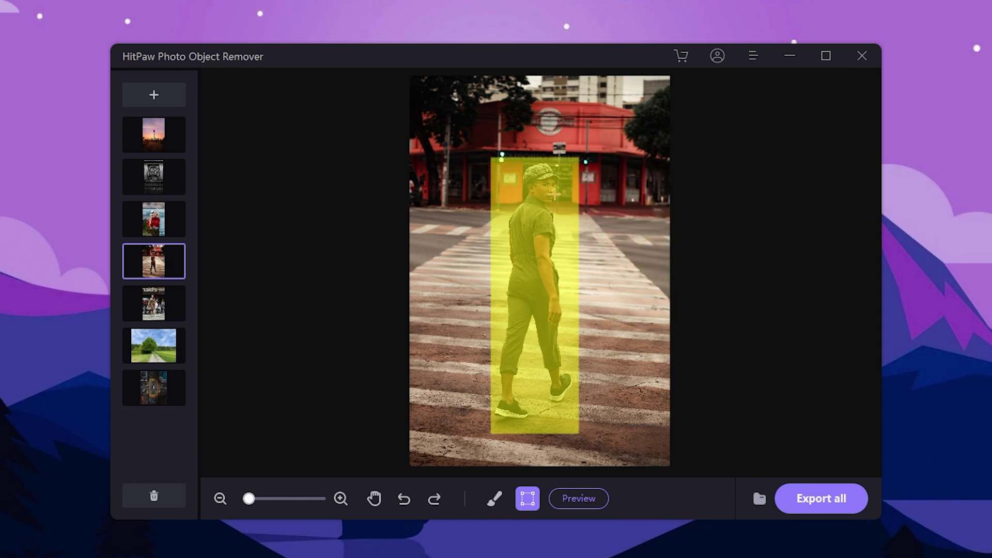
{"action": "left_click", "coordinate": [600, 504]}
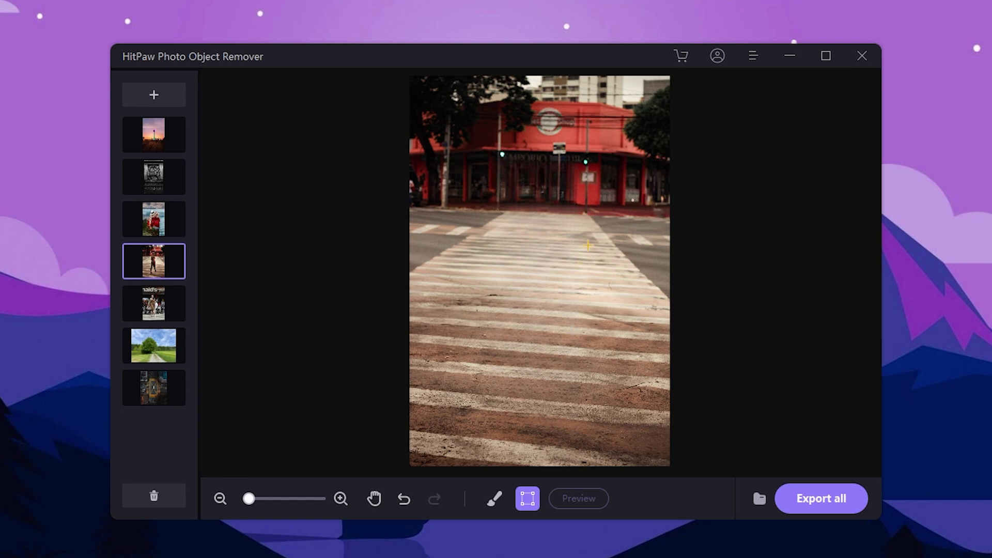
{"action": "scroll", "coordinate": [595, 222], "scroll_direction": "up", "scroll_amount": 2}
{"action": "left_click_drag", "start_coordinate": [625, 155], "coordinate": [642, 390]}
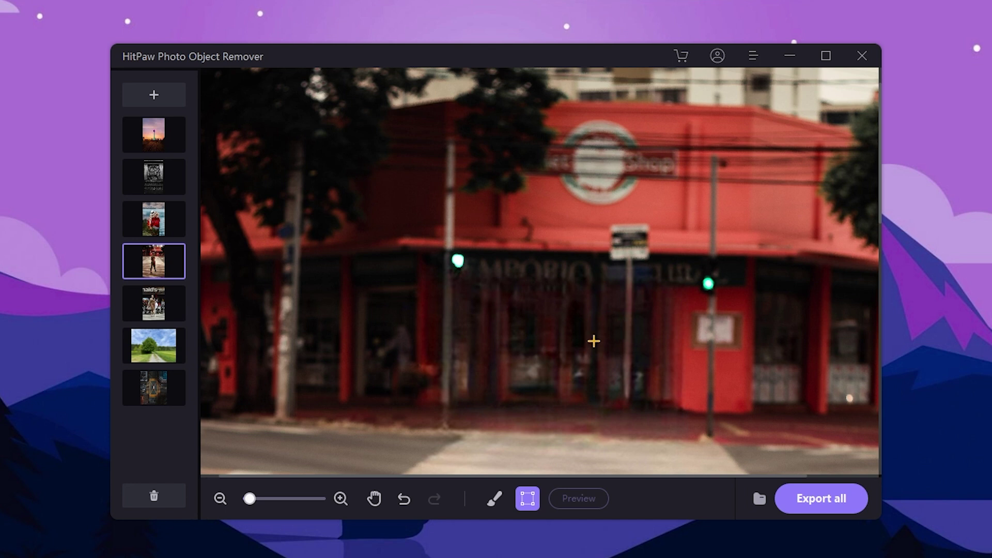
{"action": "left_click_drag", "start_coordinate": [653, 427], "coordinate": [647, 251]}
{"action": "left_click_drag", "start_coordinate": [633, 374], "coordinate": [660, 142]}
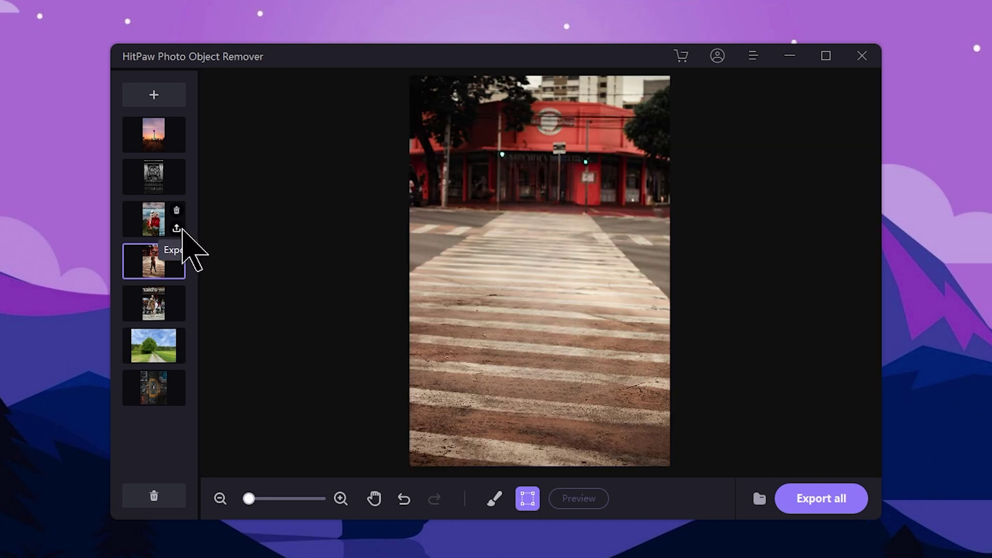
Open the photo of the woman in the red skirt, enclose the lower shutterstock watermark in a rectangular selection and preview its removal.
{"action": "left_click", "coordinate": [148, 226]}
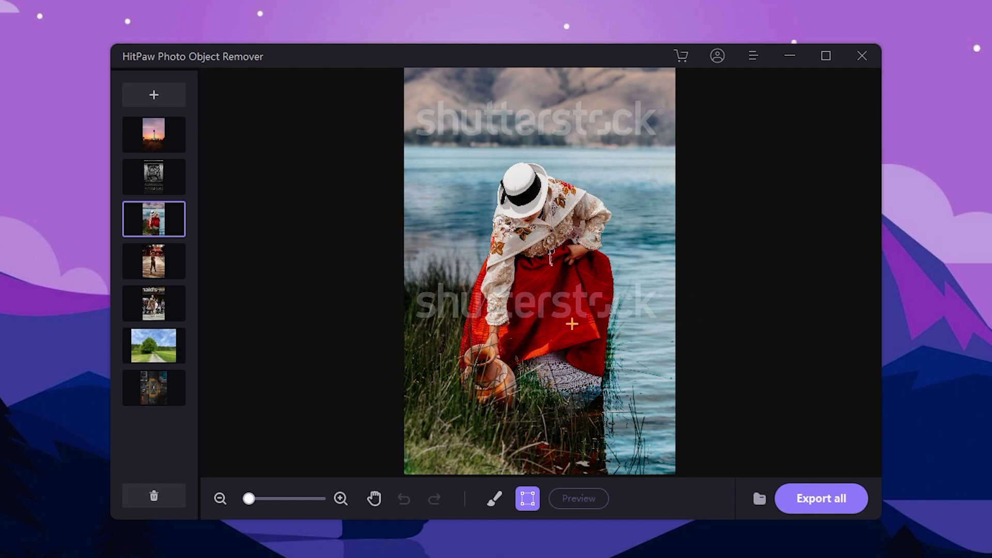
{"action": "scroll", "coordinate": [572, 324], "scroll_direction": "up", "scroll_amount": 2}
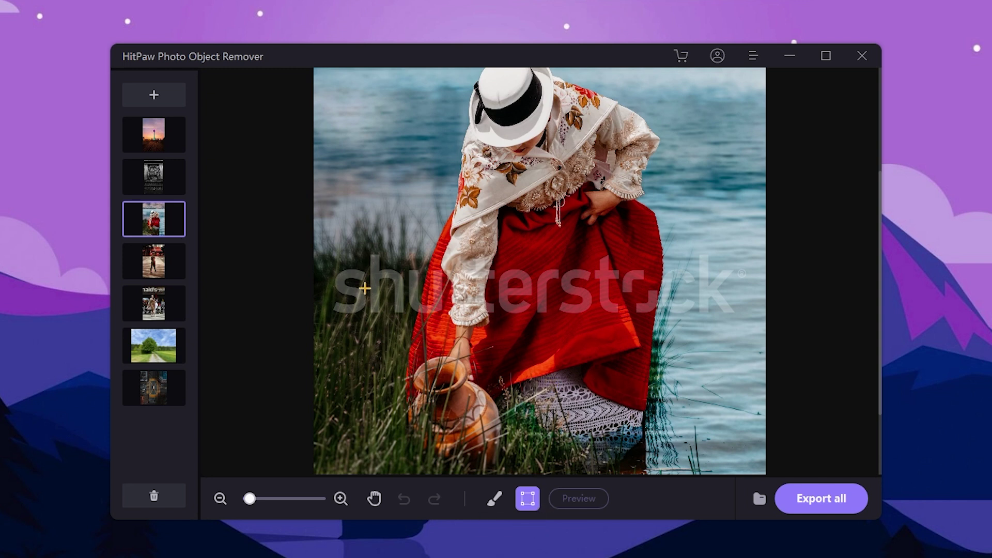
{"action": "left_click_drag", "start_coordinate": [320, 249], "coordinate": [776, 320]}
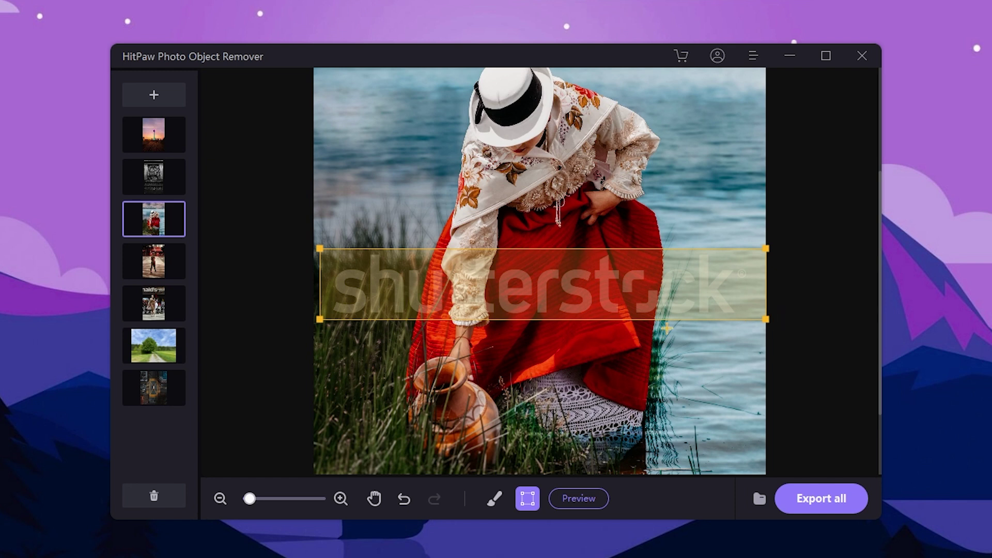
{"action": "left_click", "coordinate": [585, 499]}
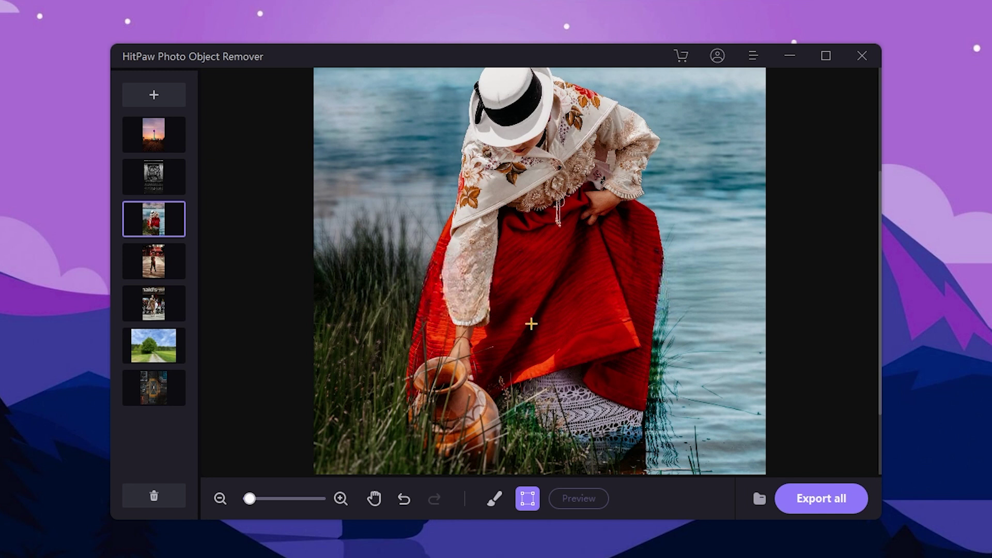
{"action": "scroll", "coordinate": [533, 304], "scroll_direction": "up", "scroll_amount": 2}
{"action": "scroll", "coordinate": [533, 304], "scroll_direction": "down", "scroll_amount": 1}
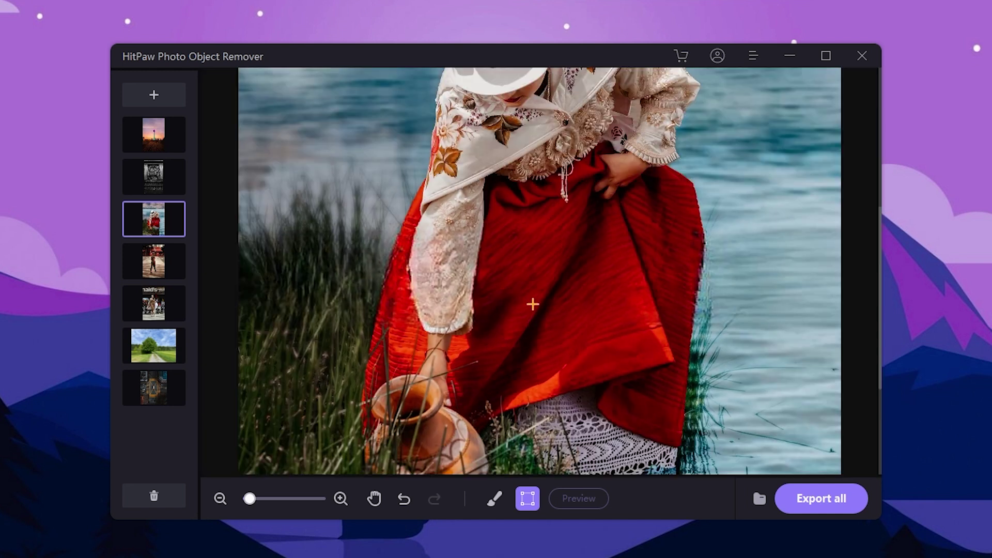
{"action": "scroll", "coordinate": [573, 283], "scroll_direction": "down", "scroll_amount": 1}
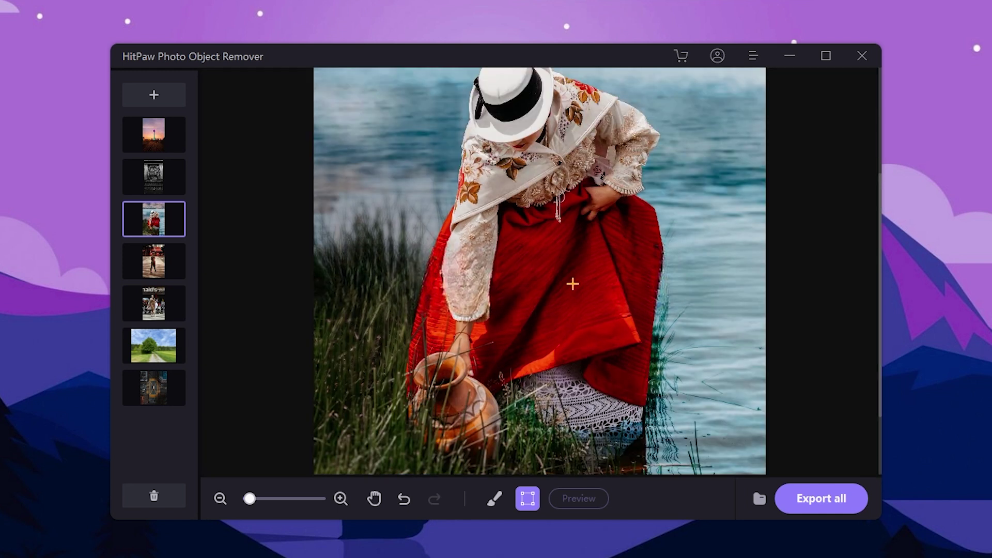
Enclose the upper shutterstock watermark across the hills in a rectangular selection and preview its removal.
{"action": "key", "text": "h"}
{"action": "left_click_drag", "start_coordinate": [511, 194], "coordinate": [509, 397]}
{"action": "key", "text": "r"}
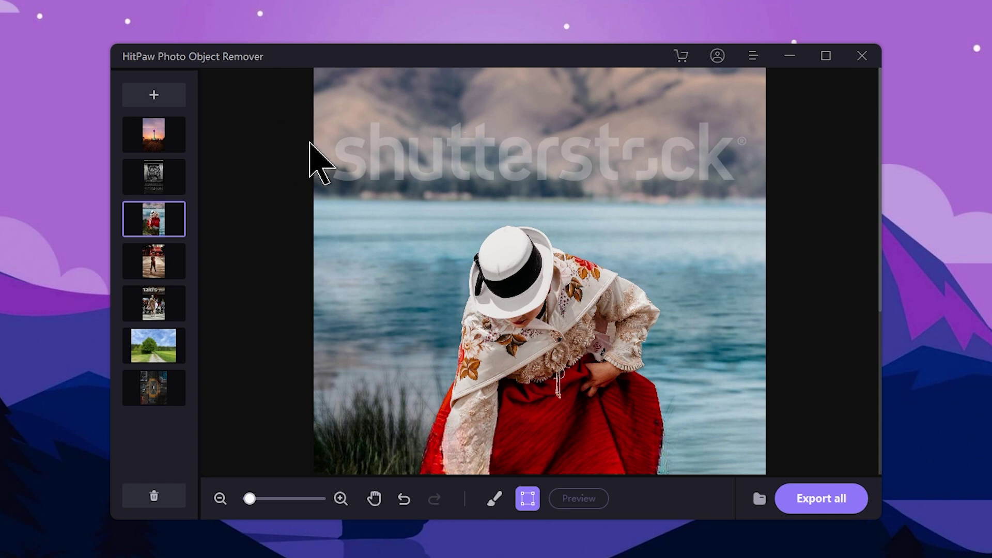
{"action": "left_click_drag", "start_coordinate": [318, 117], "coordinate": [769, 184]}
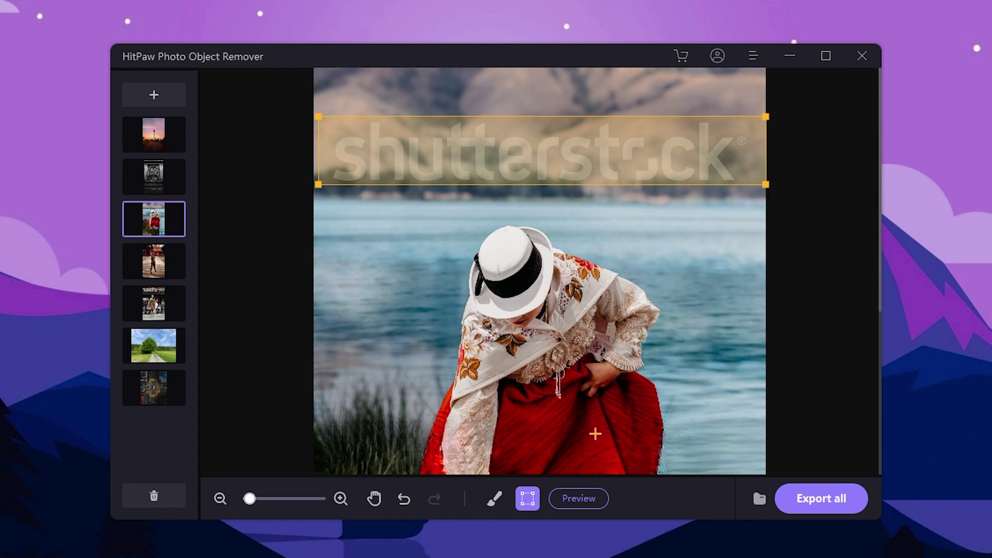
{"action": "left_click", "coordinate": [588, 500]}
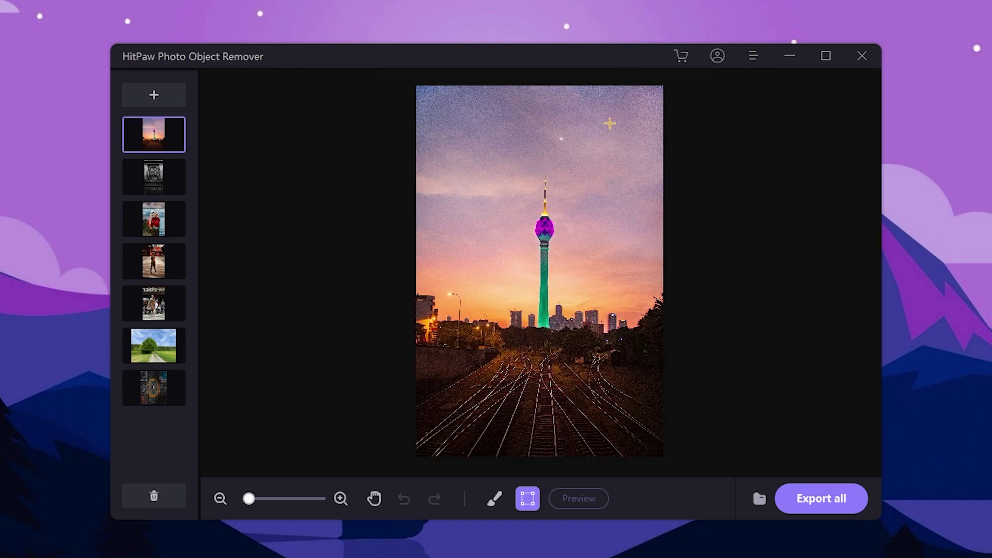
Enclose the illuminated tower in the sunset railway photo, from above its spire down to the treeline, in a rectangular selection.
{"action": "scroll", "coordinate": [570, 295], "scroll_direction": "up", "scroll_amount": 5}
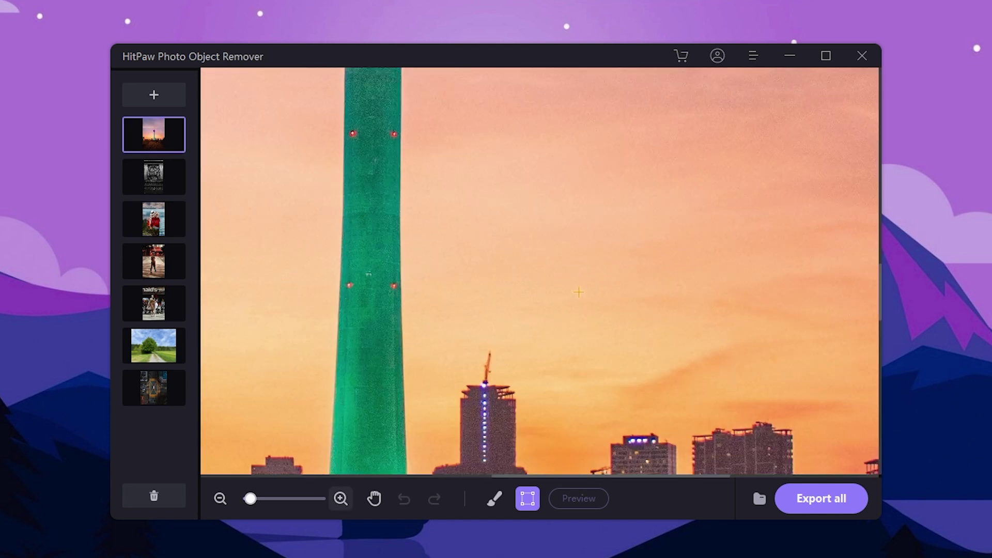
{"action": "scroll", "coordinate": [579, 292], "scroll_direction": "down", "scroll_amount": 3}
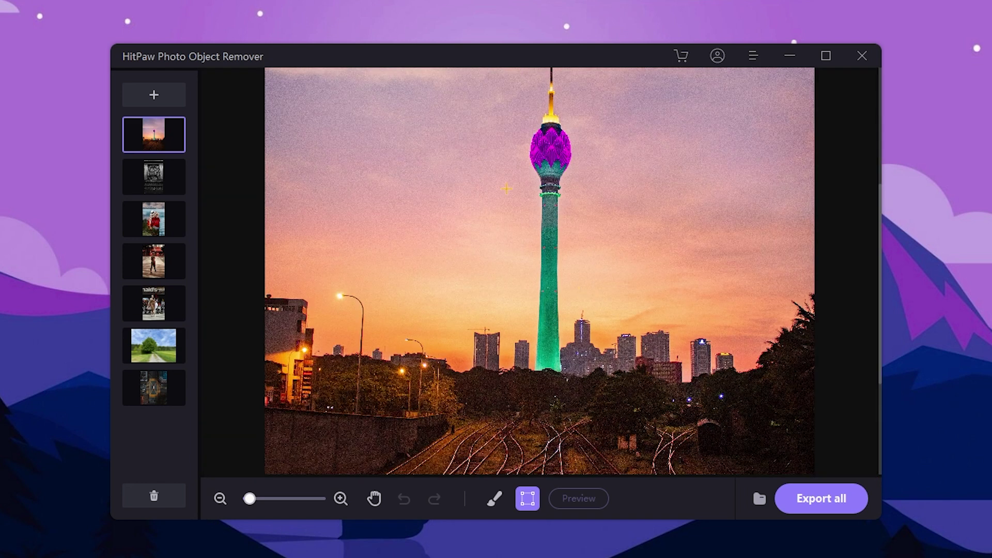
{"action": "key", "text": "space"}
{"action": "left_click_drag", "start_coordinate": [527, 281], "coordinate": [534, 337]}
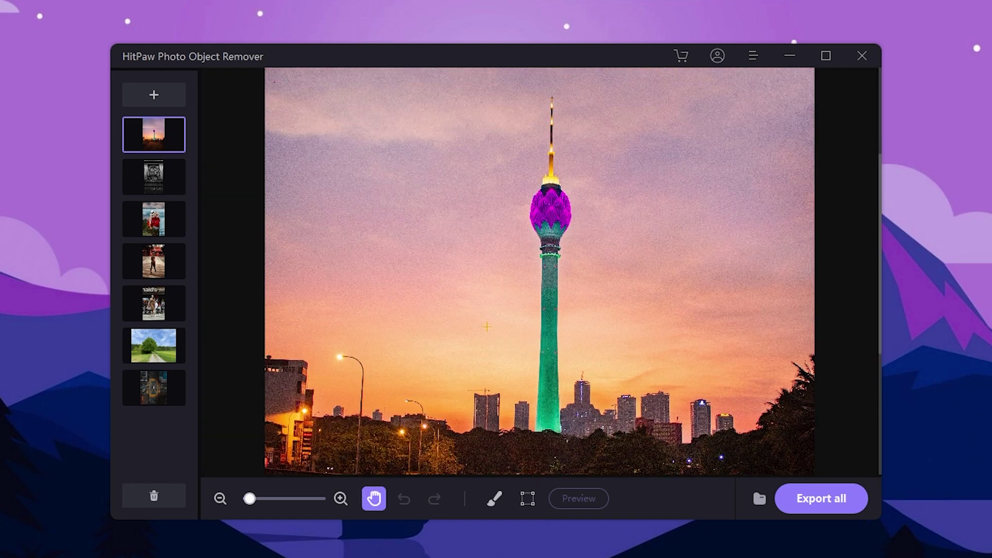
{"action": "scroll", "coordinate": [569, 336], "scroll_direction": "down", "scroll_amount": 3}
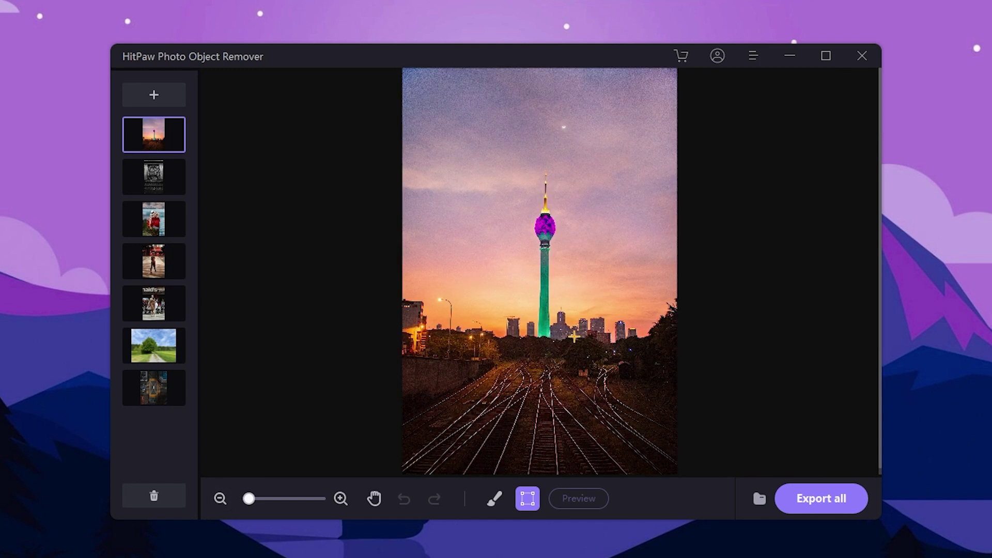
{"action": "scroll", "coordinate": [579, 317], "scroll_direction": "up", "scroll_amount": 3}
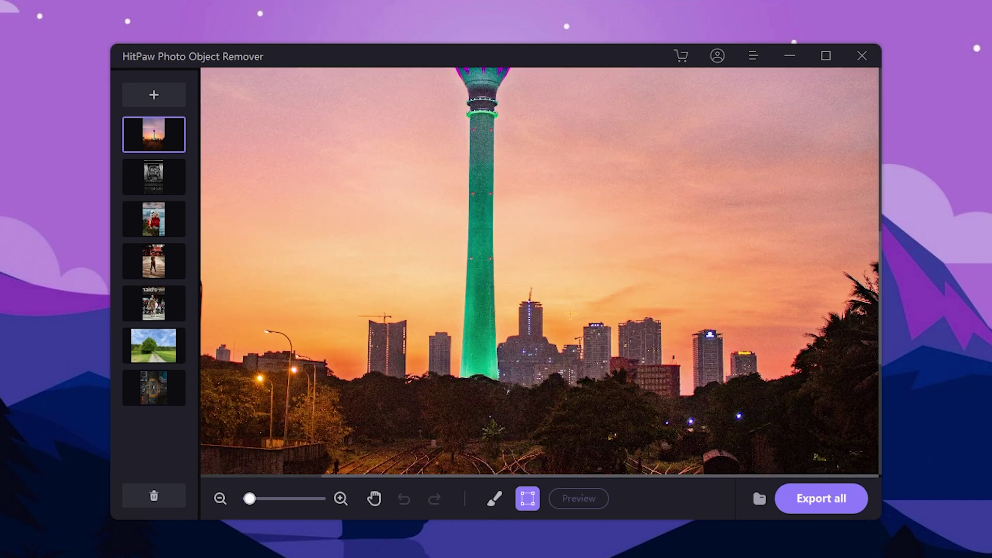
{"action": "scroll", "coordinate": [530, 265], "scroll_direction": "down", "scroll_amount": 3}
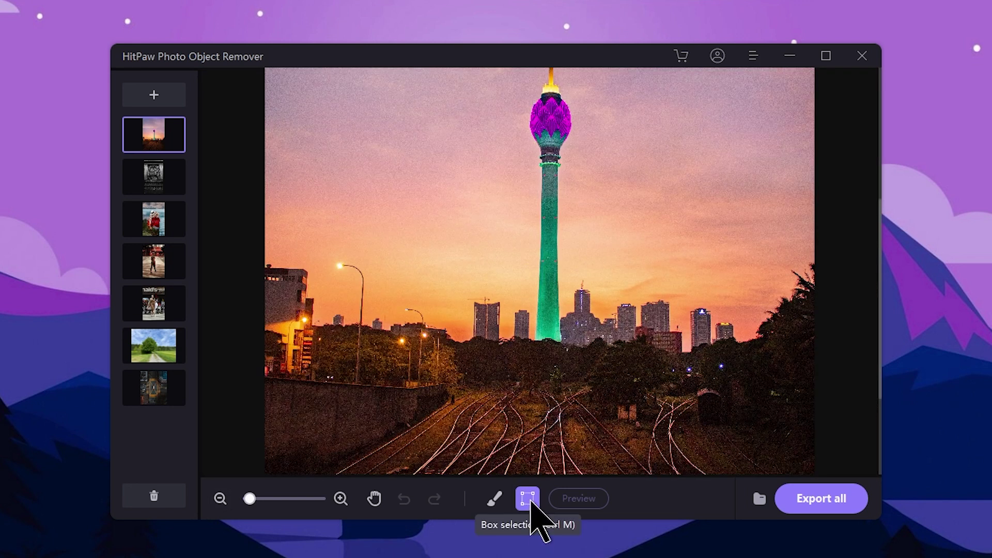
{"action": "key", "text": "h"}
{"action": "left_click_drag", "start_coordinate": [566, 219], "coordinate": [543, 303]}
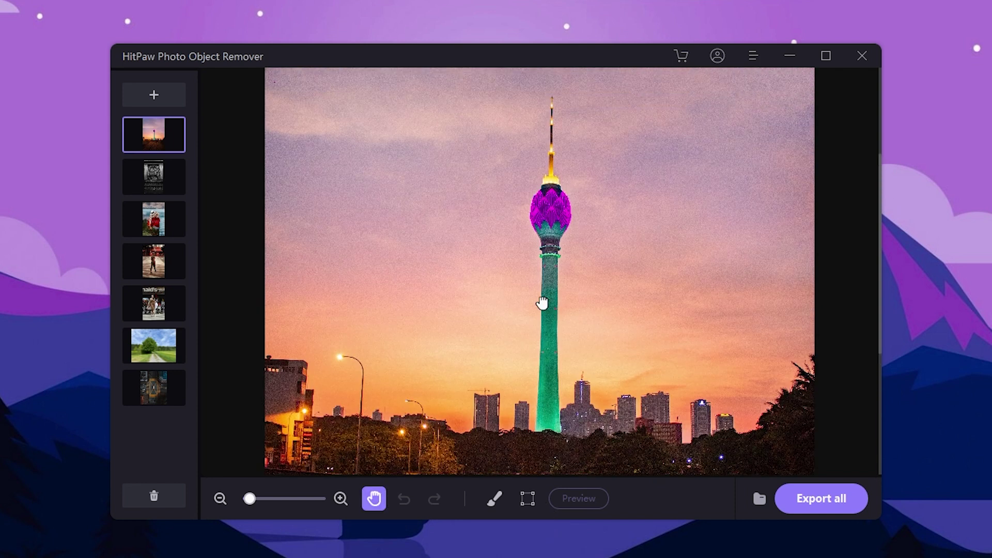
{"action": "key", "text": "m"}
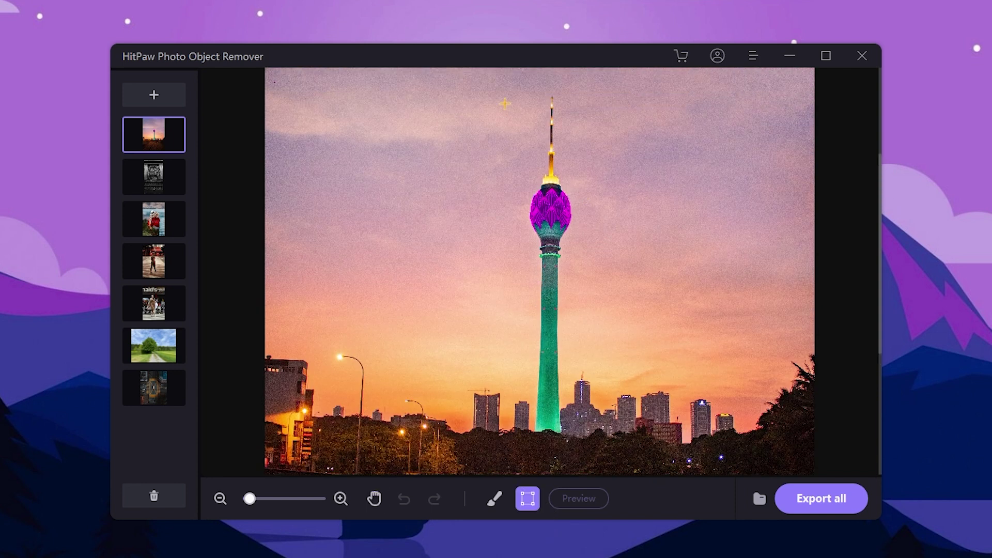
{"action": "left_click_drag", "start_coordinate": [511, 82], "coordinate": [574, 448]}
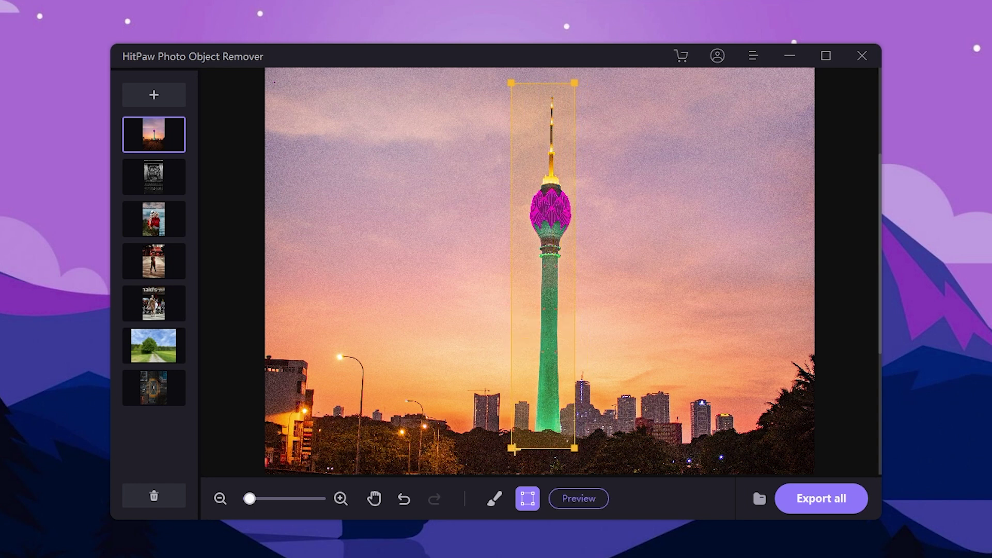
Narrow the rectangular selection around the tower and run the removal preview.
{"action": "key", "text": "h"}
{"action": "scroll", "coordinate": [563, 248], "scroll_direction": "up", "scroll_amount": 3}
{"action": "key", "text": "m"}
{"action": "key", "text": "h"}
{"action": "scroll", "coordinate": [569, 264], "scroll_direction": "down", "scroll_amount": 3}
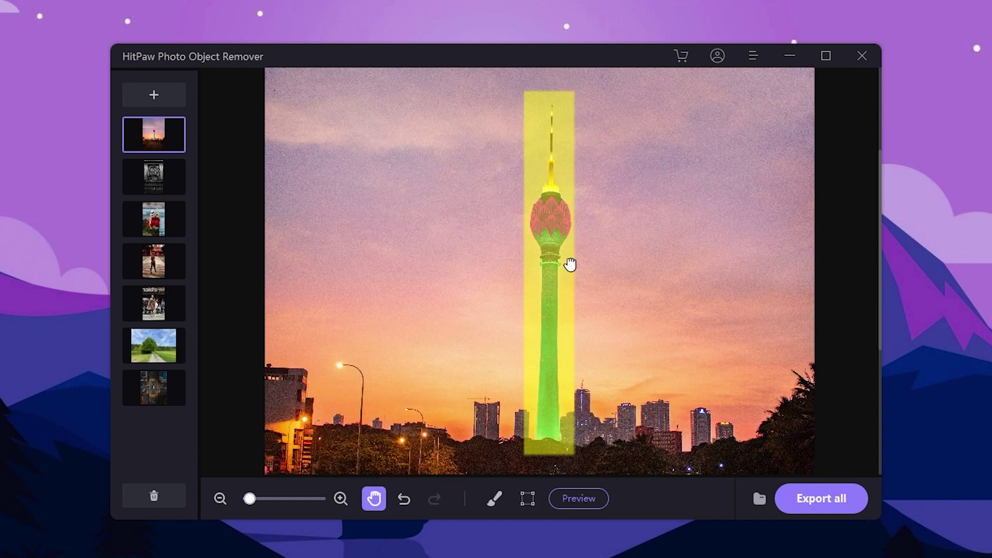
{"action": "scroll", "coordinate": [582, 304], "scroll_direction": "up", "scroll_amount": 3}
{"action": "key", "text": "m"}
{"action": "left_click", "coordinate": [589, 504]}
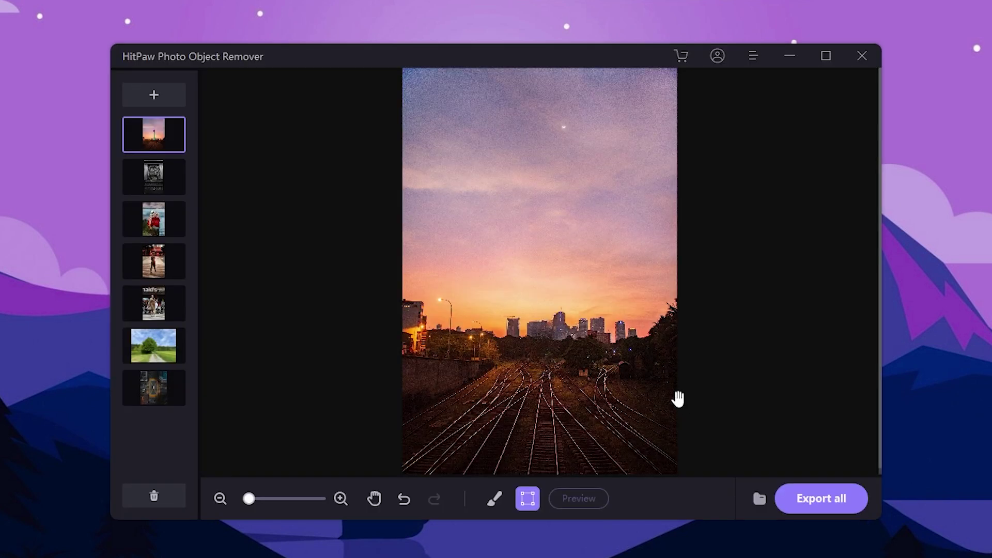
Examine the skyline and sky in the sunset photo up close where the tower was removed.
{"action": "scroll", "coordinate": [556, 334], "scroll_direction": "down", "scroll_amount": 3}
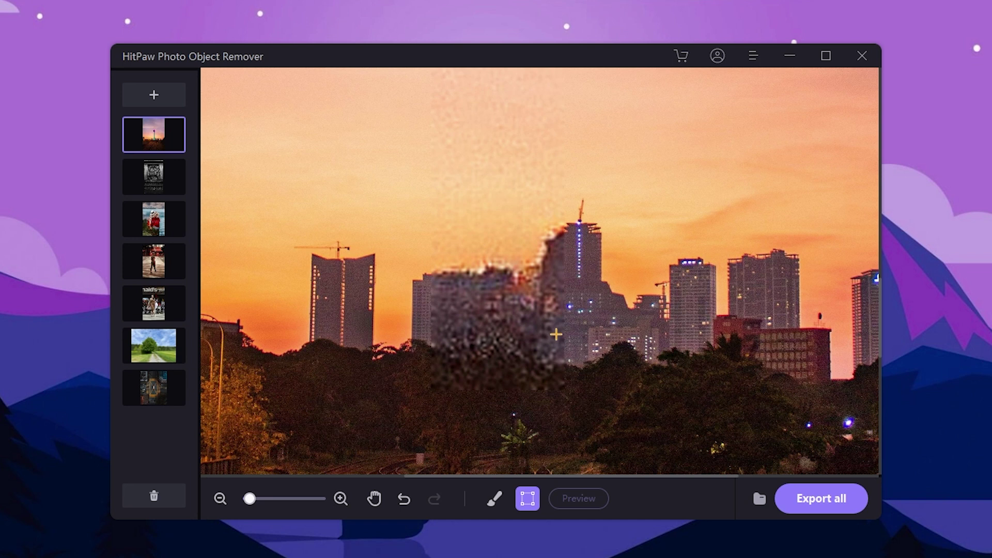
{"action": "scroll", "coordinate": [586, 306], "scroll_direction": "down", "scroll_amount": 2}
{"action": "scroll", "coordinate": [586, 306], "scroll_direction": "up", "scroll_amount": 5}
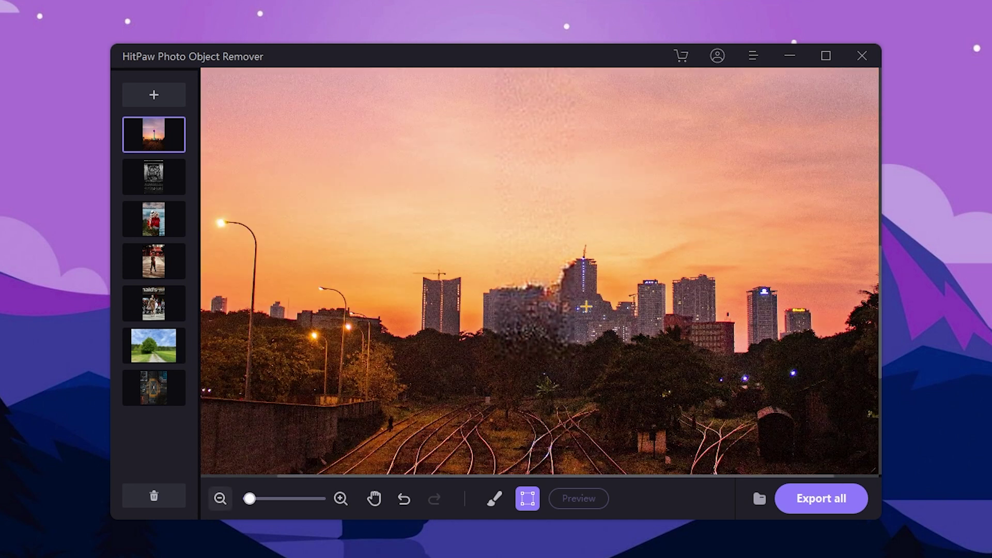
{"action": "scroll", "coordinate": [542, 321], "scroll_direction": "down", "scroll_amount": 5}
{"action": "scroll", "coordinate": [541, 321], "scroll_direction": "up", "scroll_amount": 5}
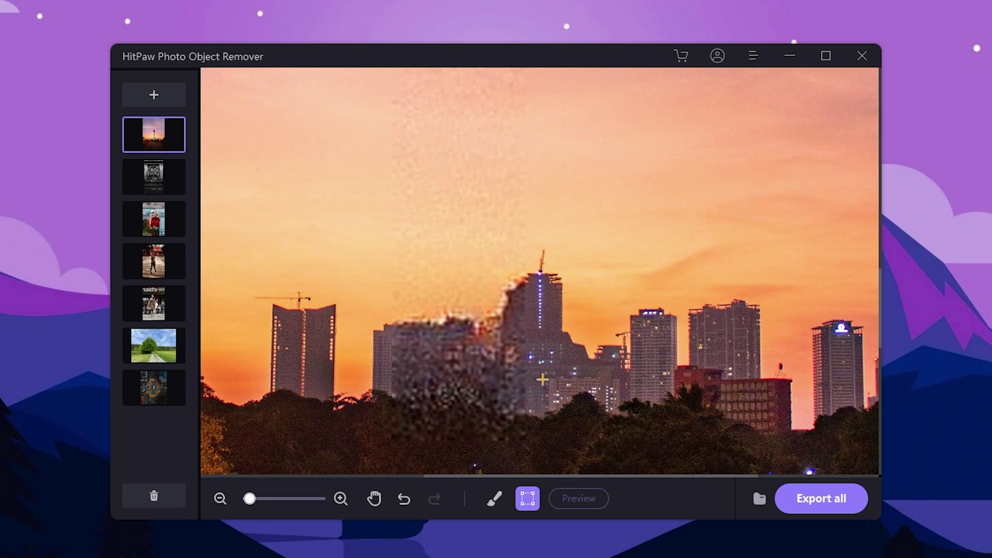
{"action": "scroll", "coordinate": [562, 367], "scroll_direction": "down", "scroll_amount": 4}
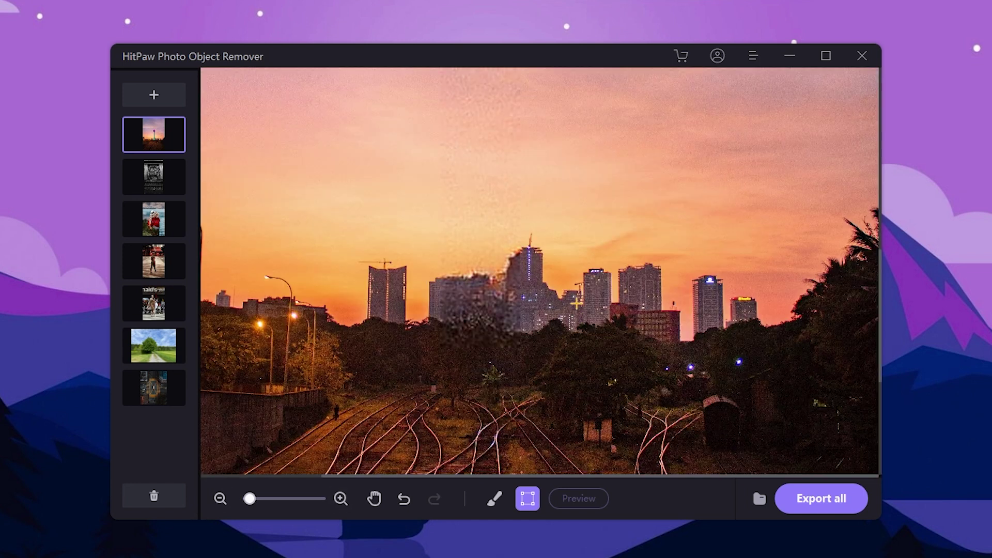
{"action": "key", "text": "h"}
{"action": "left_click_drag", "start_coordinate": [577, 303], "coordinate": [567, 352]}
{"action": "mouse_move", "coordinate": [600, 228]}
{"action": "left_mouse_down"}
{"action": "mouse_move", "coordinate": [620, 309]}
{"action": "mouse_move", "coordinate": [602, 330]}
{"action": "mouse_move", "coordinate": [580, 237]}
{"action": "mouse_move", "coordinate": [591, 243]}
{"action": "left_mouse_up"}
{"action": "scroll", "coordinate": [591, 243], "scroll_direction": "down", "scroll_amount": 5}
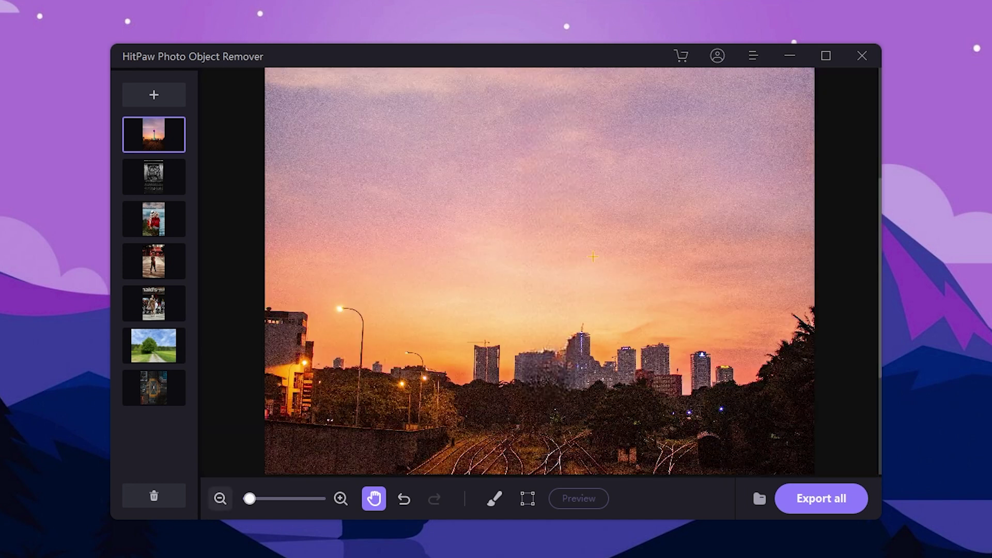
{"action": "key", "text": "r"}
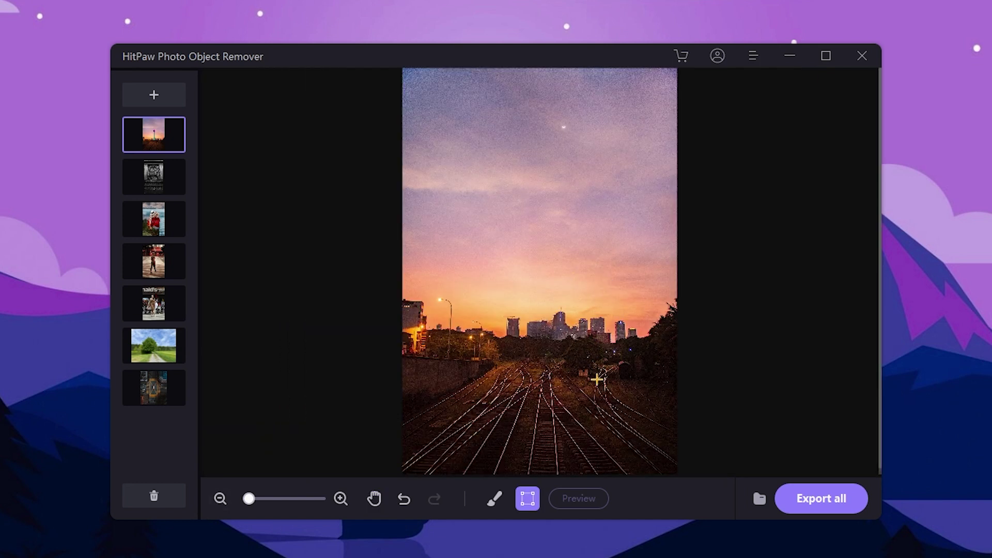
Open the aerial crossroads photo and set the export location to the Save folder in Downloads > HitPaw Photo Object Remover.
{"action": "mouse_move", "coordinate": [137, 359]}
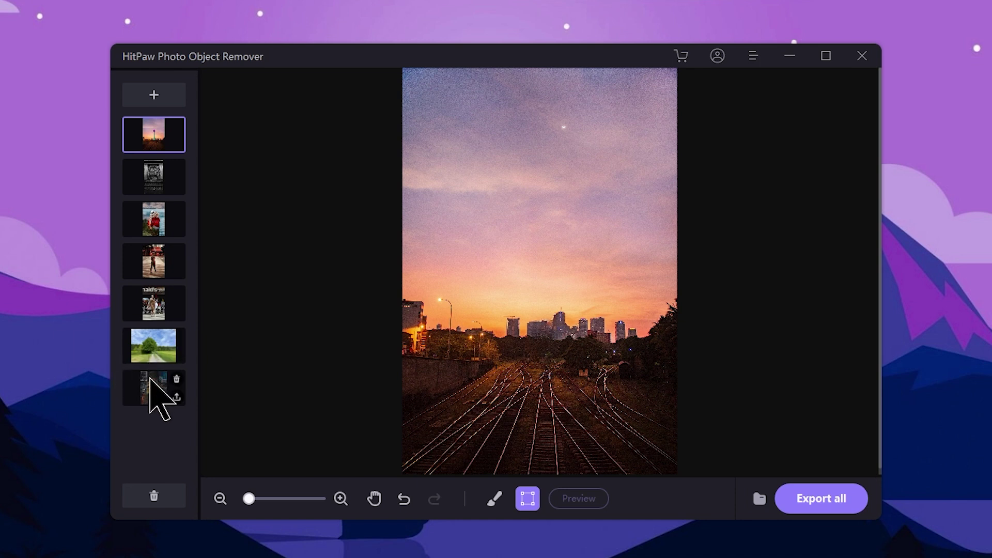
{"action": "left_click", "coordinate": [151, 380]}
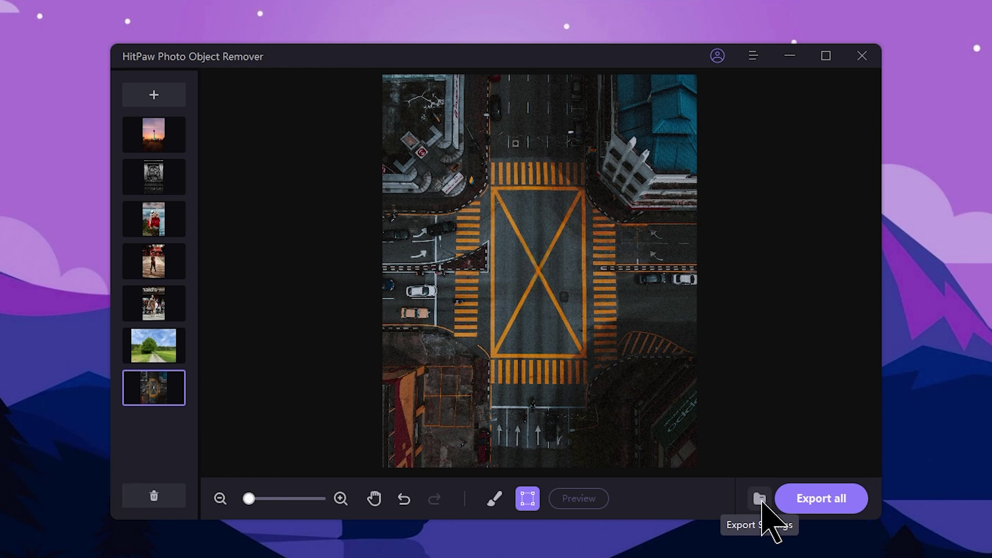
{"action": "left_click", "coordinate": [761, 500]}
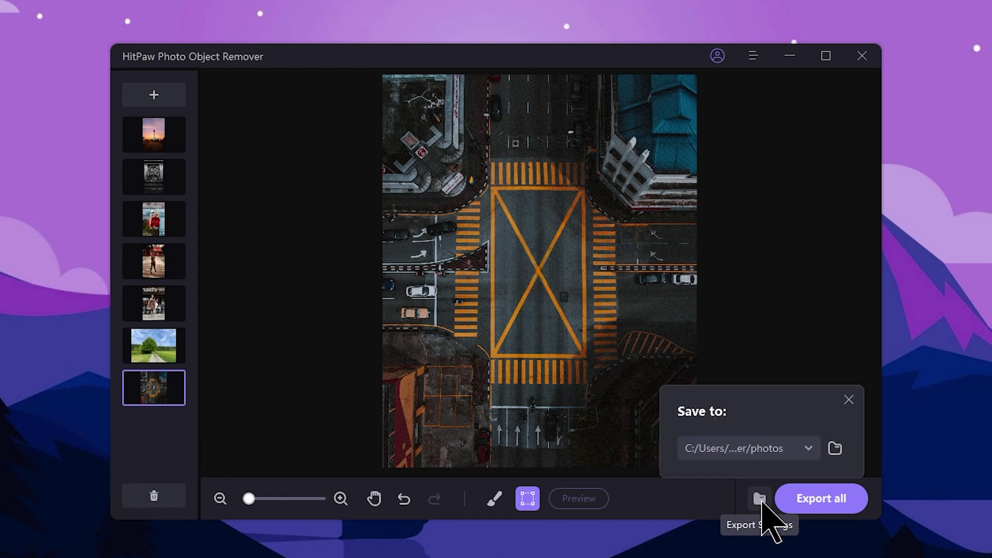
{"action": "left_click", "coordinate": [813, 449]}
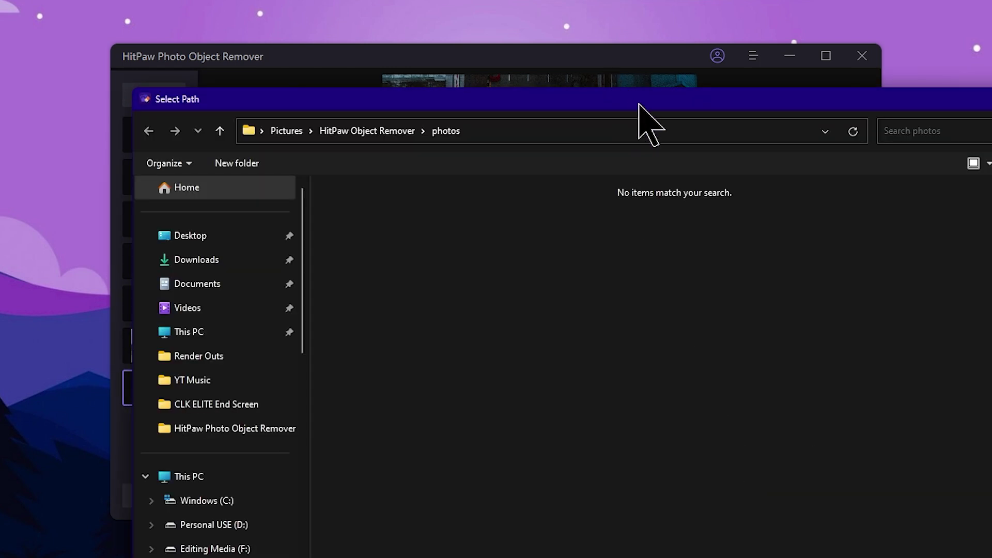
{"action": "left_click_drag", "start_coordinate": [636, 108], "coordinate": [562, 90]}
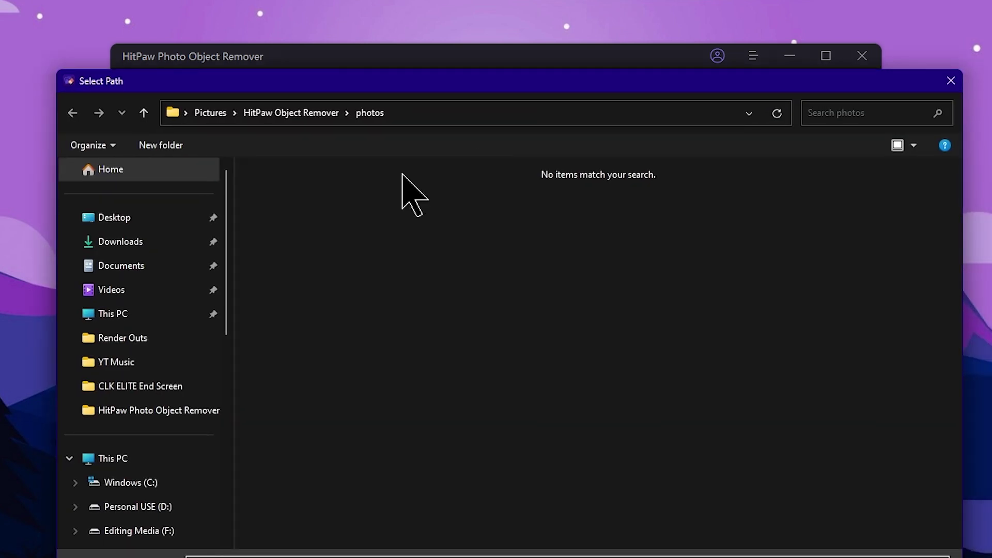
{"action": "left_click", "coordinate": [310, 115]}
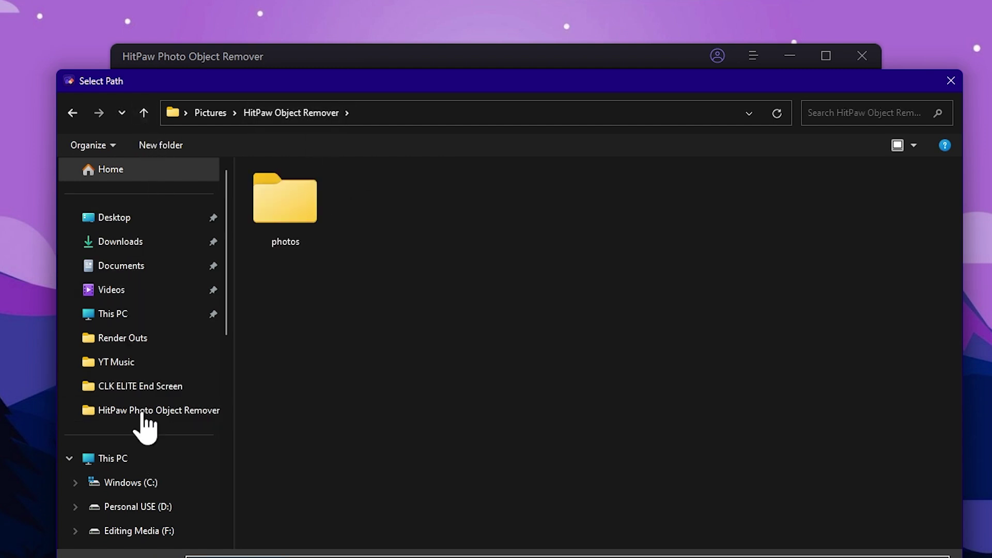
{"action": "left_click", "coordinate": [104, 246]}
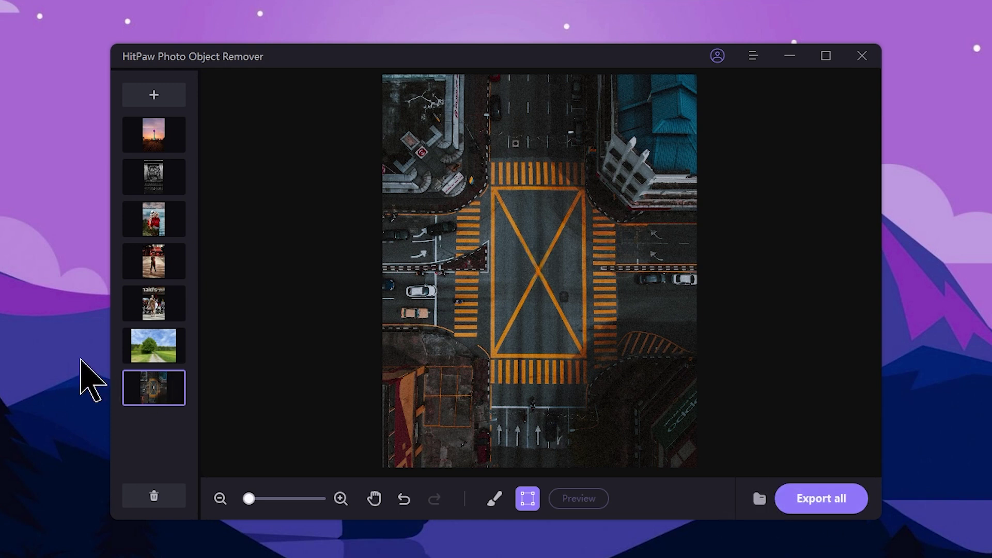
View the edited McDonald's storefront photo and the edited crosswalk photo.
{"action": "mouse_move", "coordinate": [151, 333]}
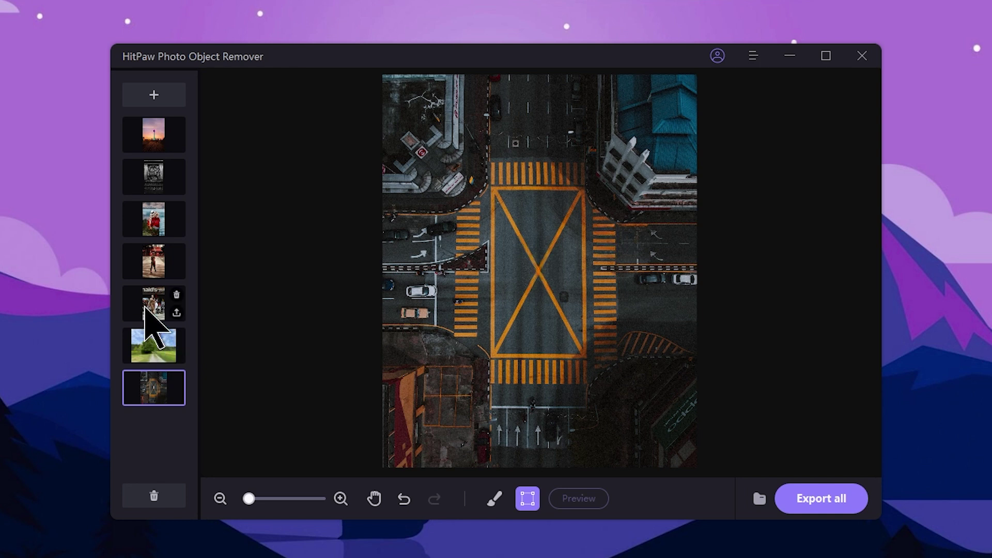
{"action": "left_click", "coordinate": [153, 314]}
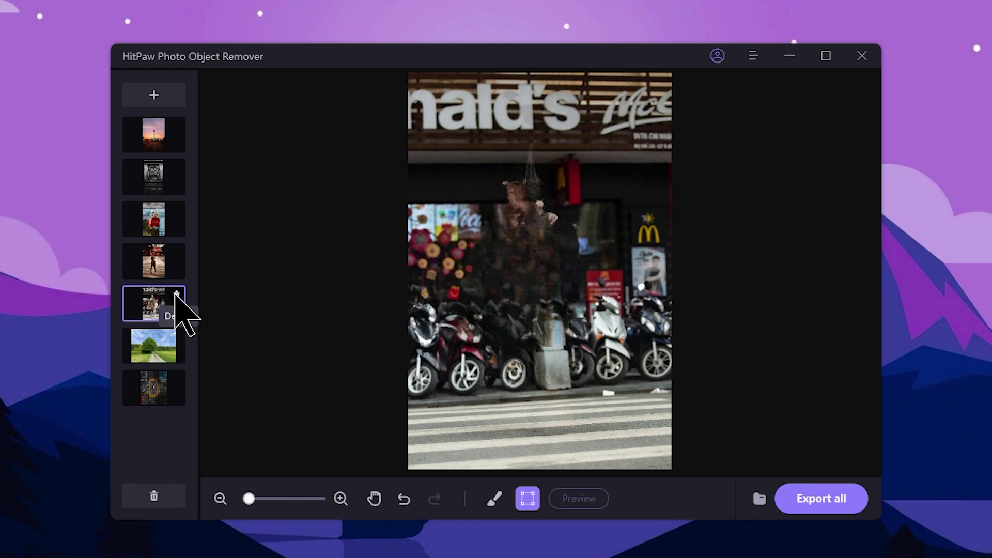
{"action": "left_click", "coordinate": [149, 263]}
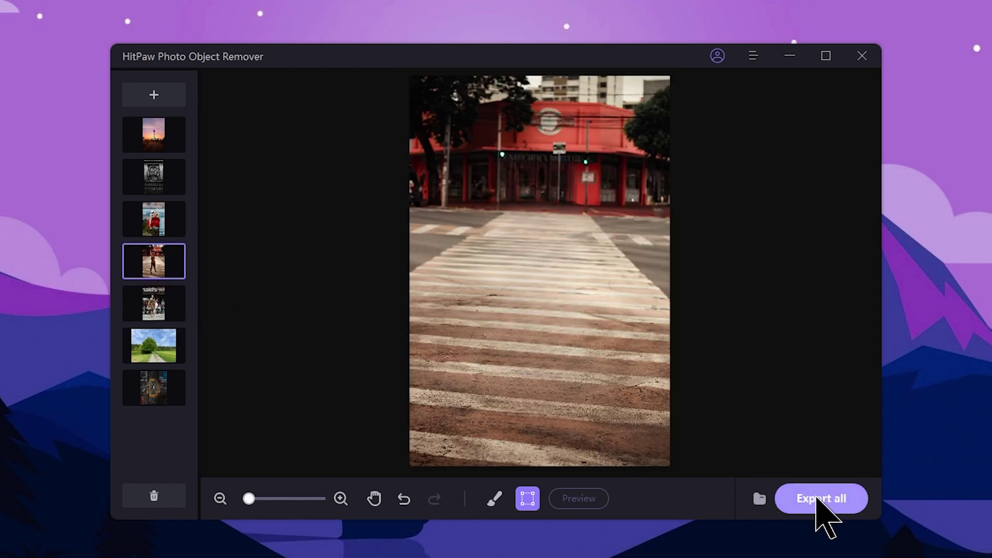
Export all the edited photos and display the exported files in the output folder as large icons.
{"action": "left_click", "coordinate": [825, 512]}
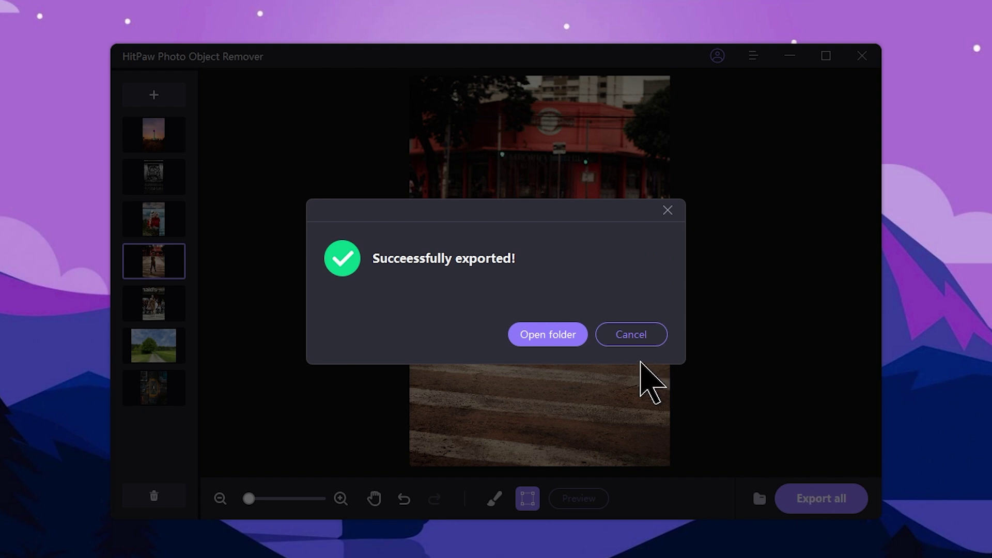
{"action": "left_click", "coordinate": [554, 337]}
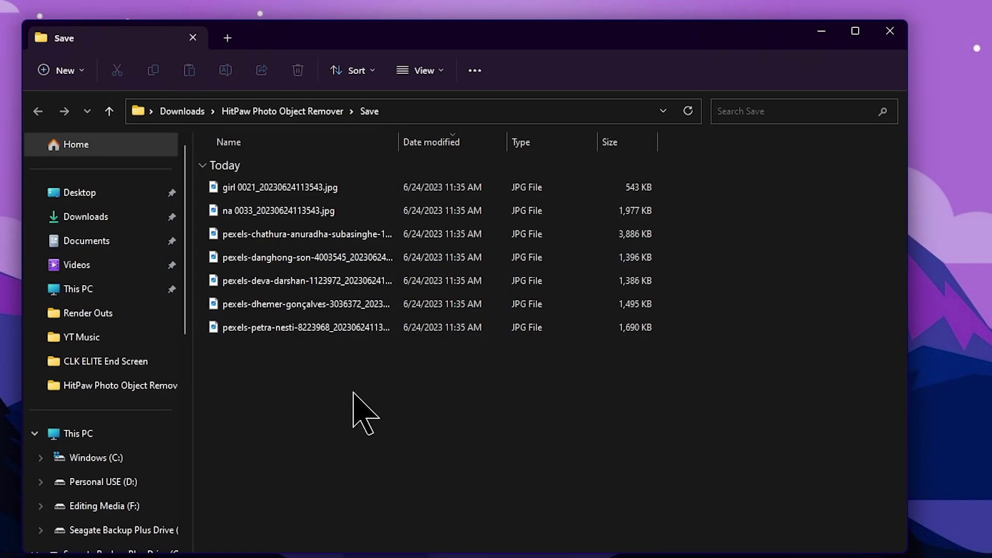
{"action": "key", "text": "ctrl+shift+3"}
{"action": "key", "text": "ctrl+shift+2"}
Review the exported photos one after another in the image viewer, starting with the girl 0021 file, and close the viewer and folder.
{"action": "double_click", "coordinate": [258, 227]}
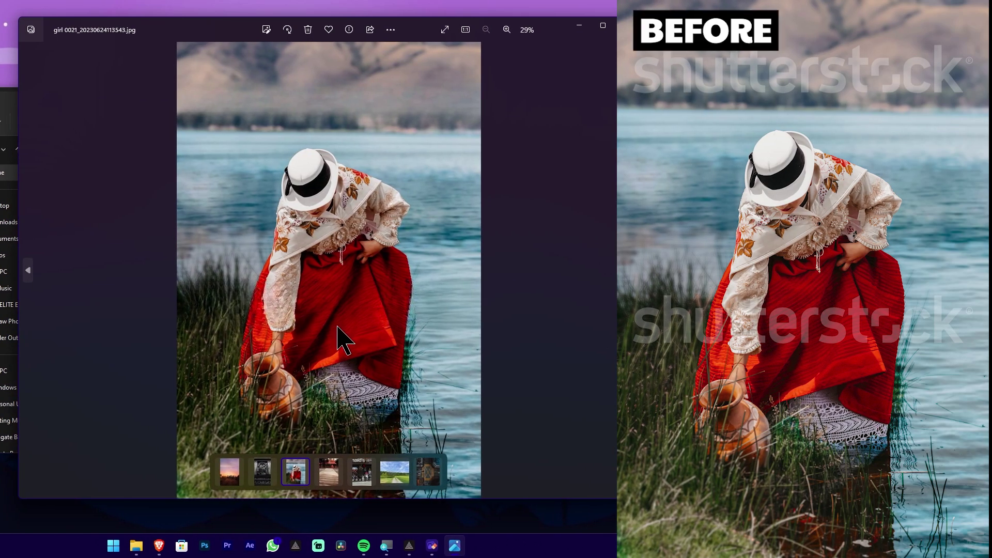
{"action": "key", "text": "Right"}
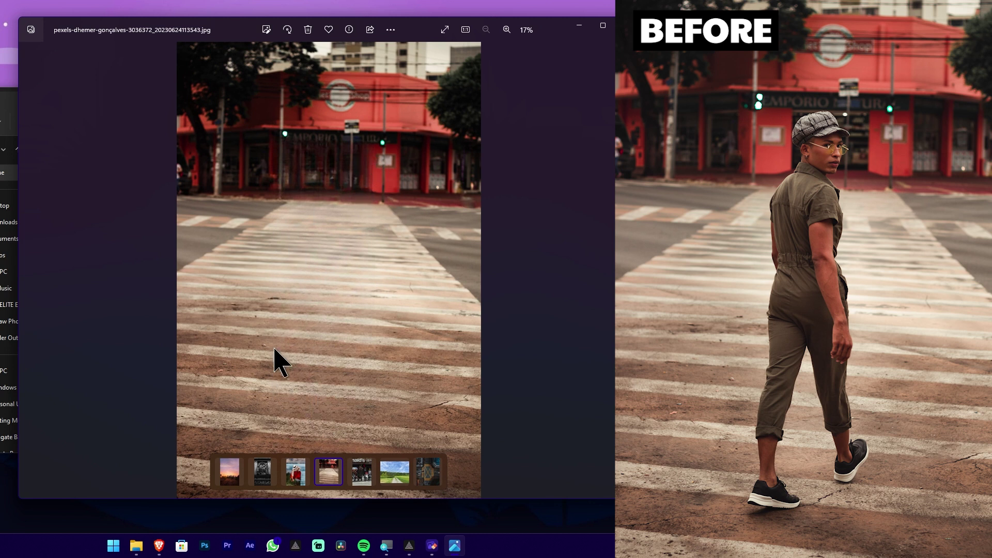
{"action": "key", "text": "Right"}
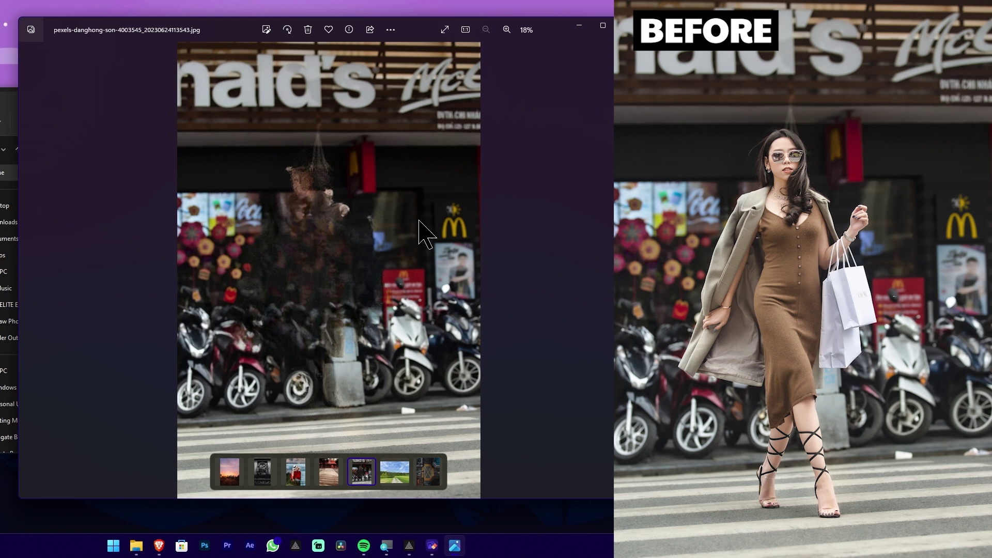
{"action": "key", "text": "Right"}
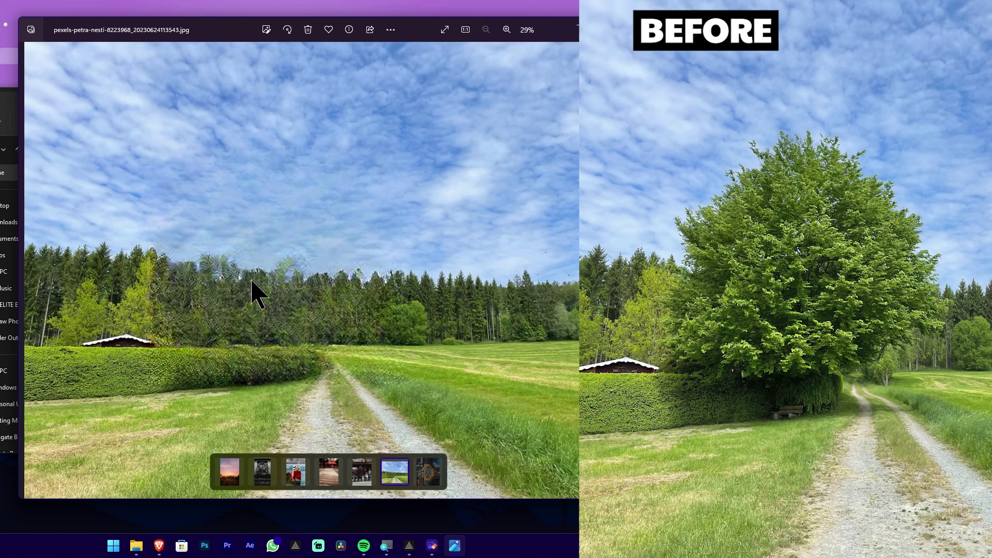
{"action": "key", "text": "Right"}
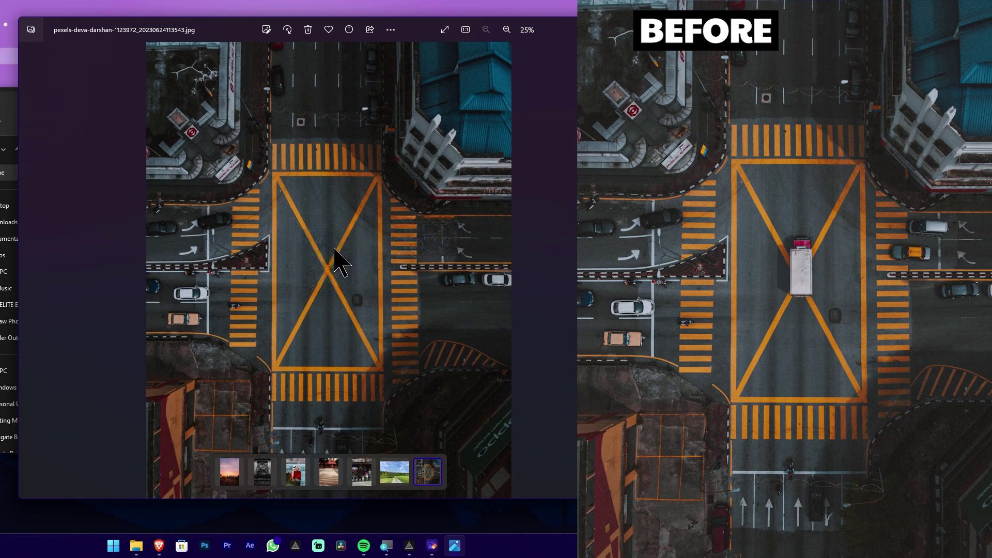
{"action": "key", "text": "Right"}
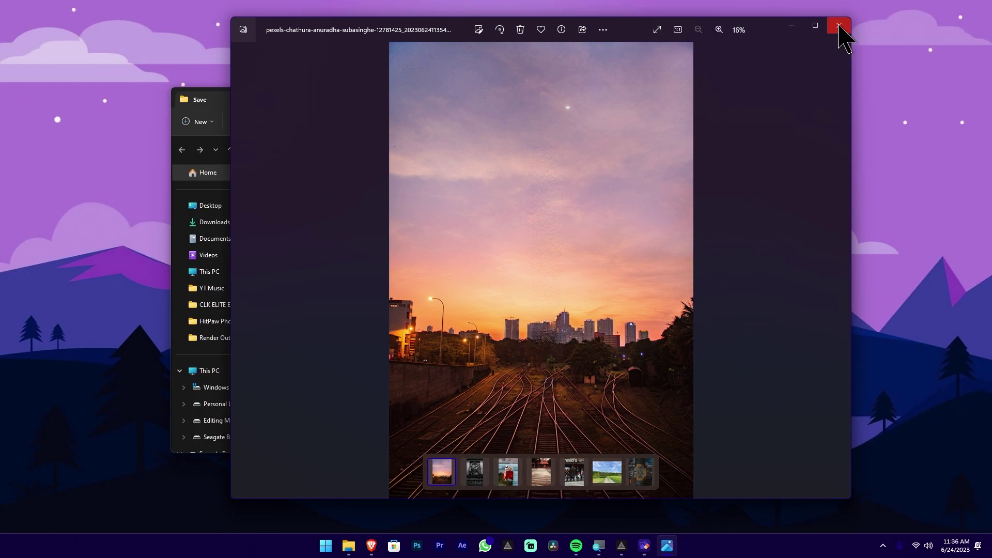
{"action": "left_click", "coordinate": [839, 25]}
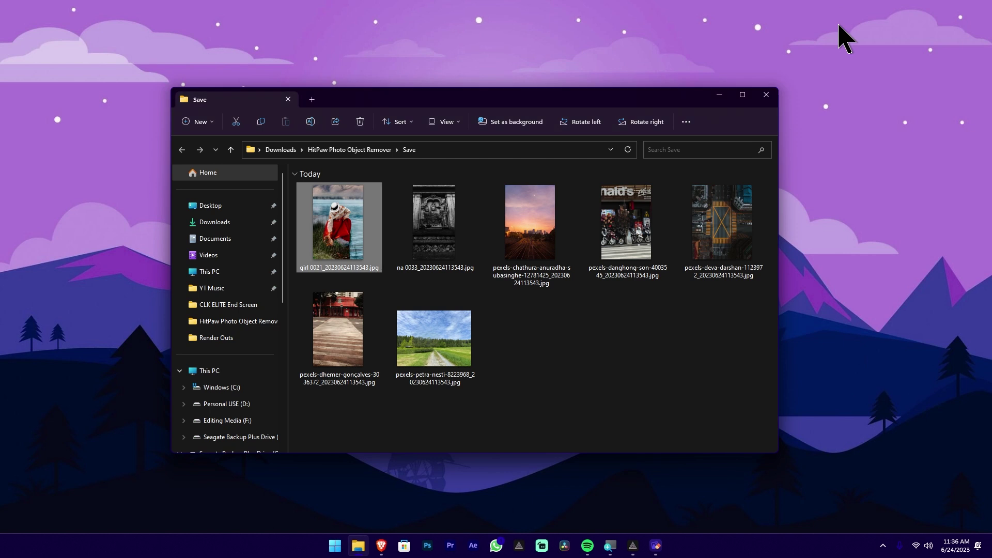
{"action": "left_click", "coordinate": [767, 96]}
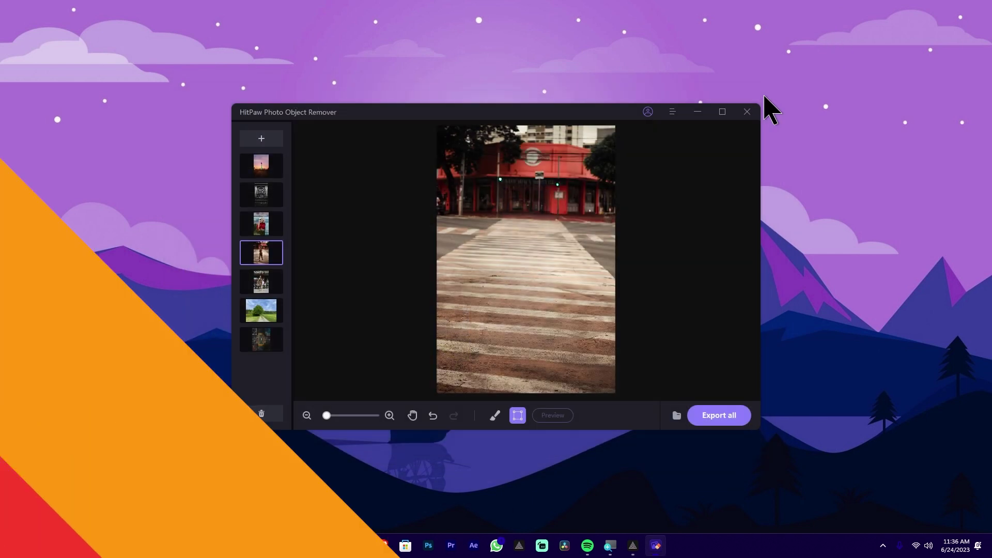